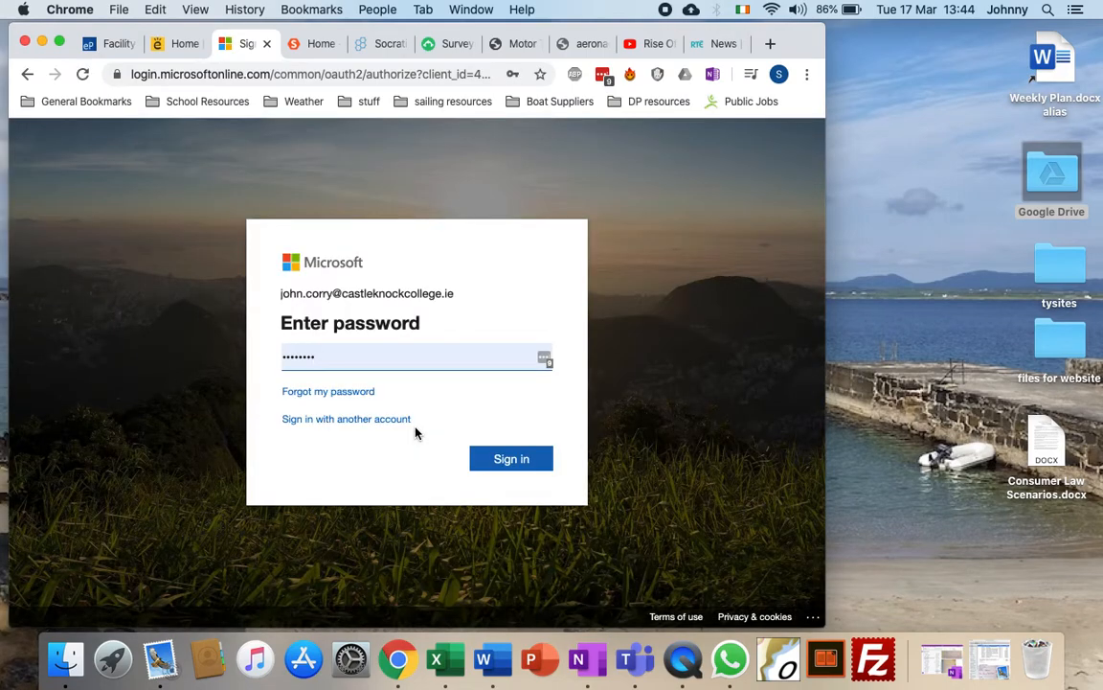
Sign in to the Office 365 account and look at the Outlook inbox, closing it again
left_click(494, 462)
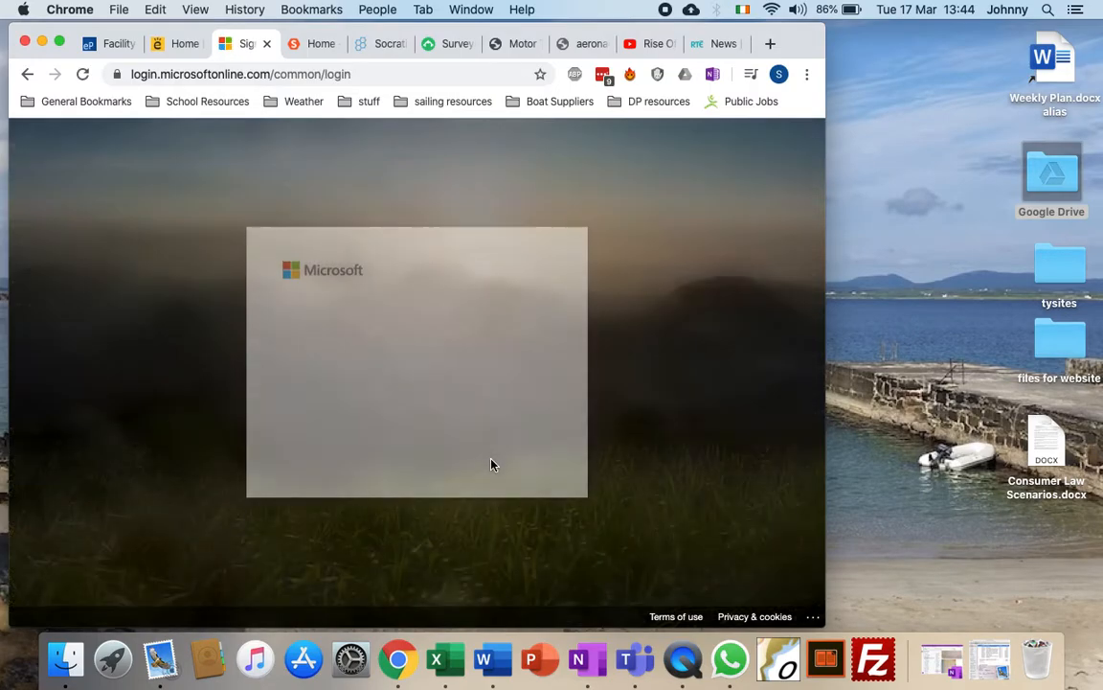
left_click(512, 451)
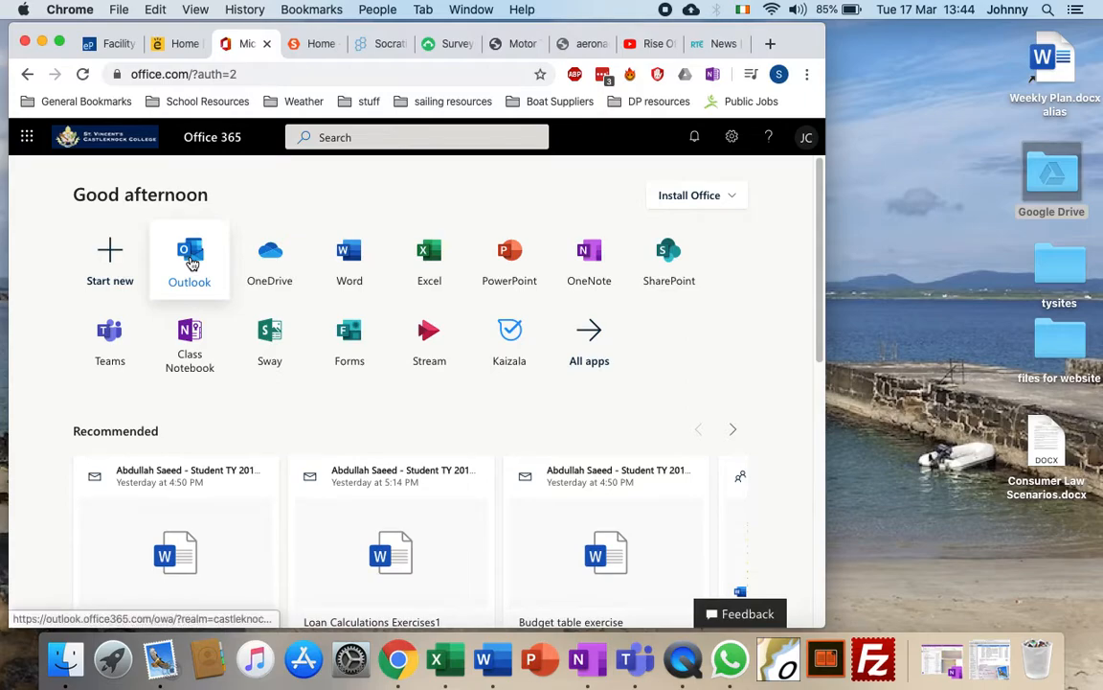
left_click(190, 262)
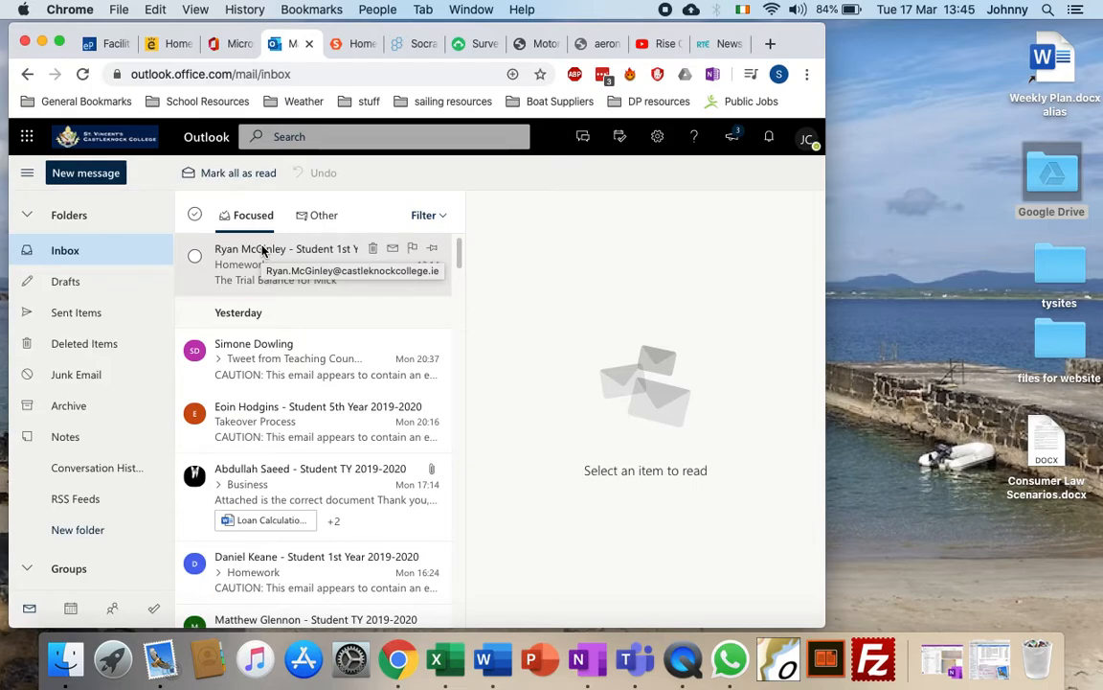
left_click(309, 44)
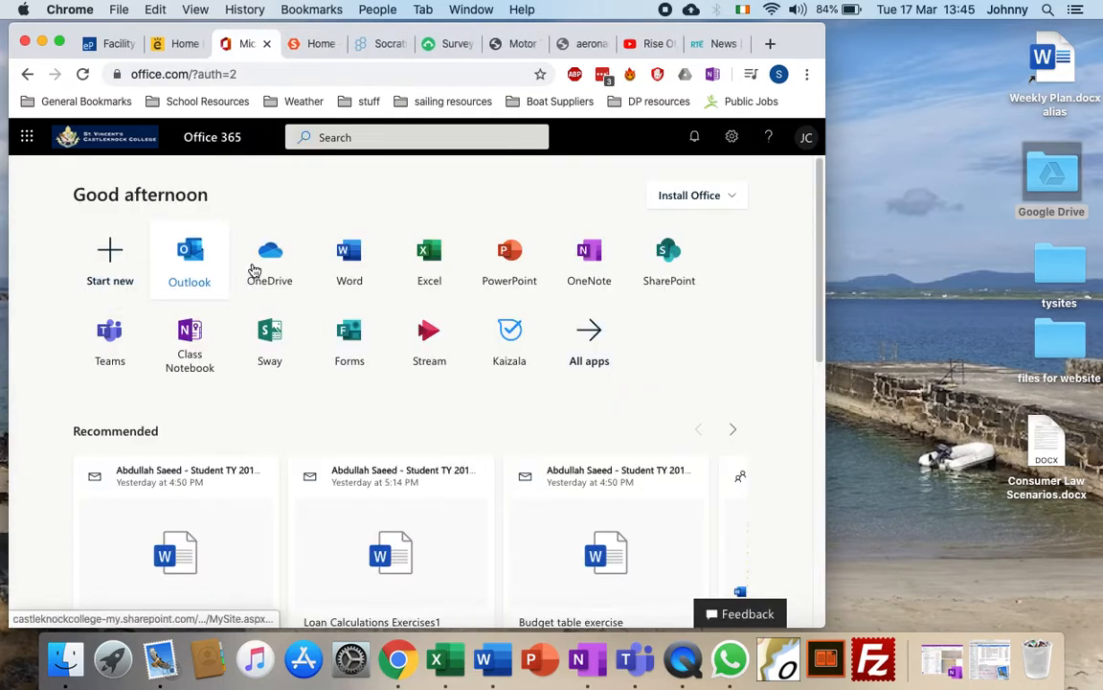
Open the 2nd year folder inside Videos > covid videos in OneDrive
left_click(265, 264)
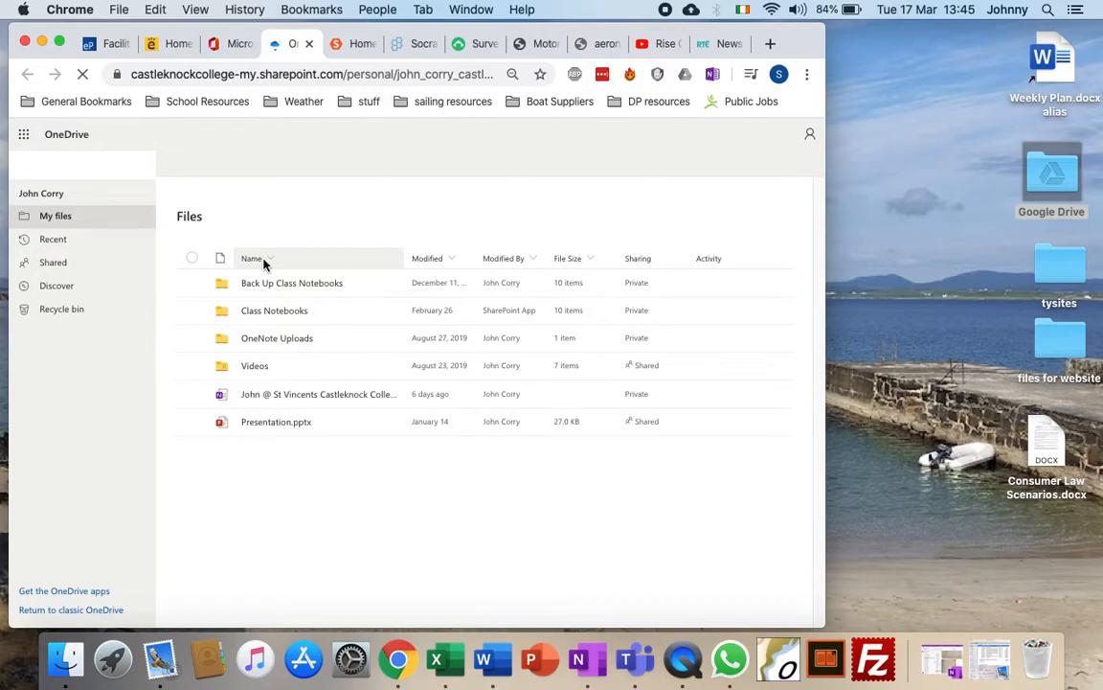
left_click(258, 375)
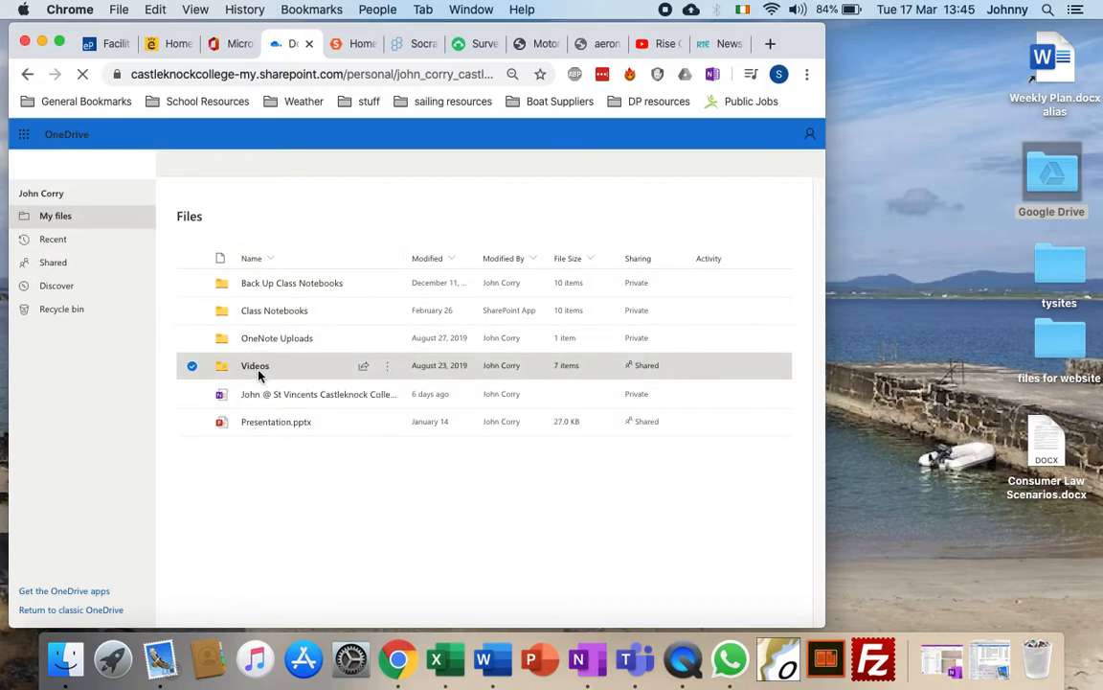
left_click(253, 366)
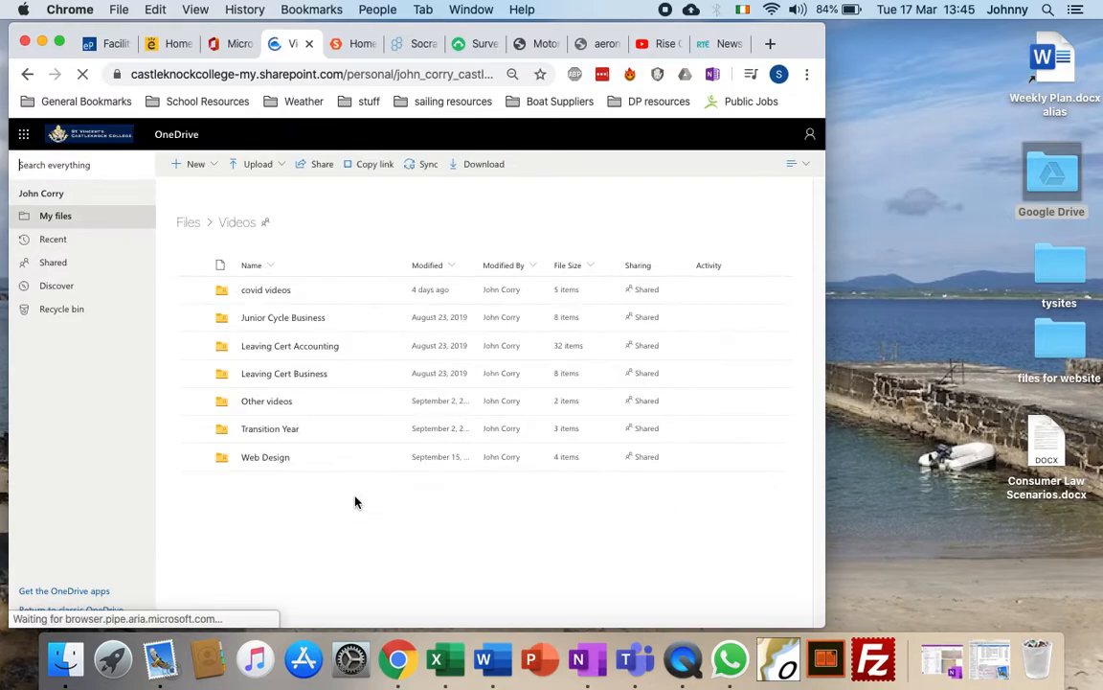
left_click(268, 292)
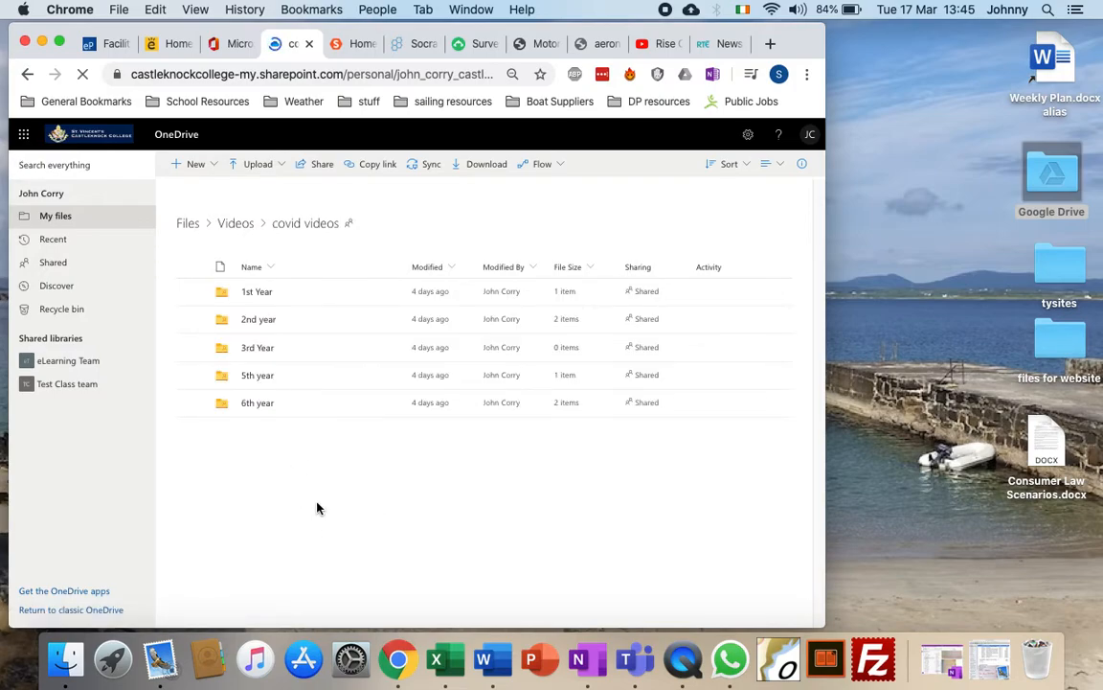
left_click(249, 322)
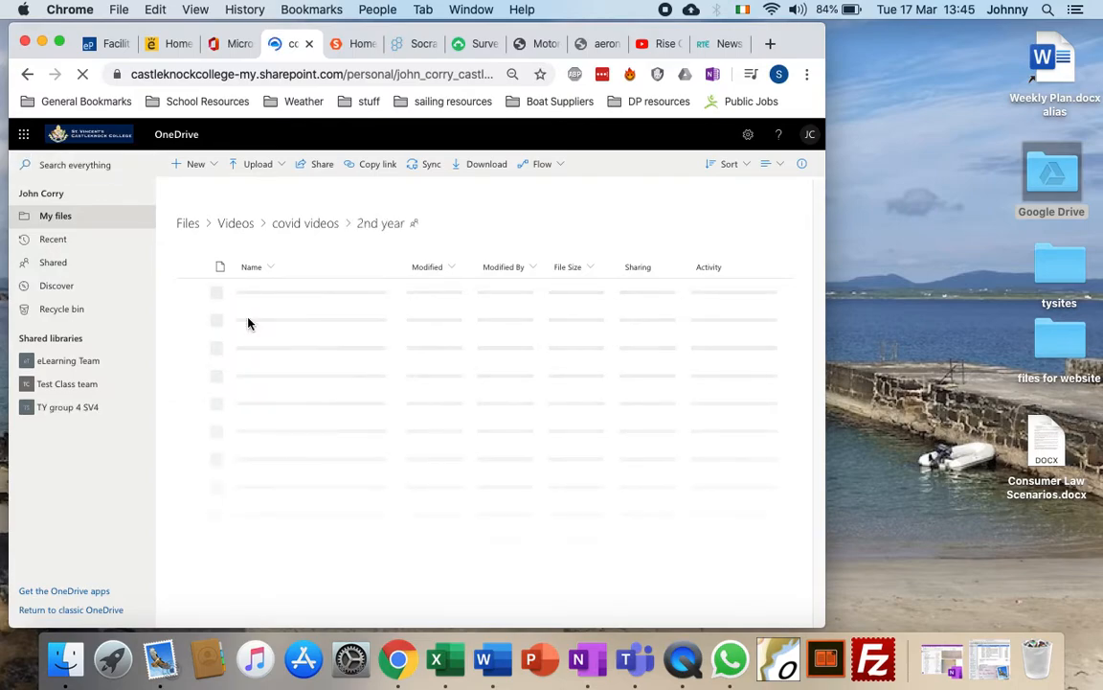
Request a sharing link for payslip help.mov and close OneDrive to return to the Office 365 home page
mouse_move(284, 321)
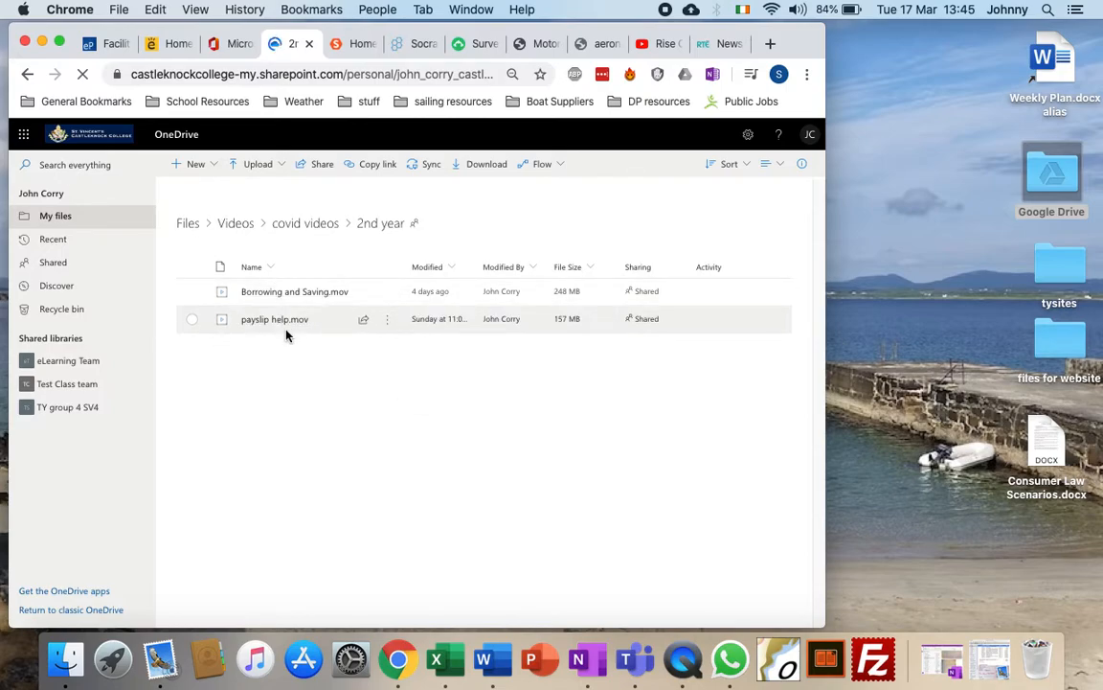
left_click(388, 324)
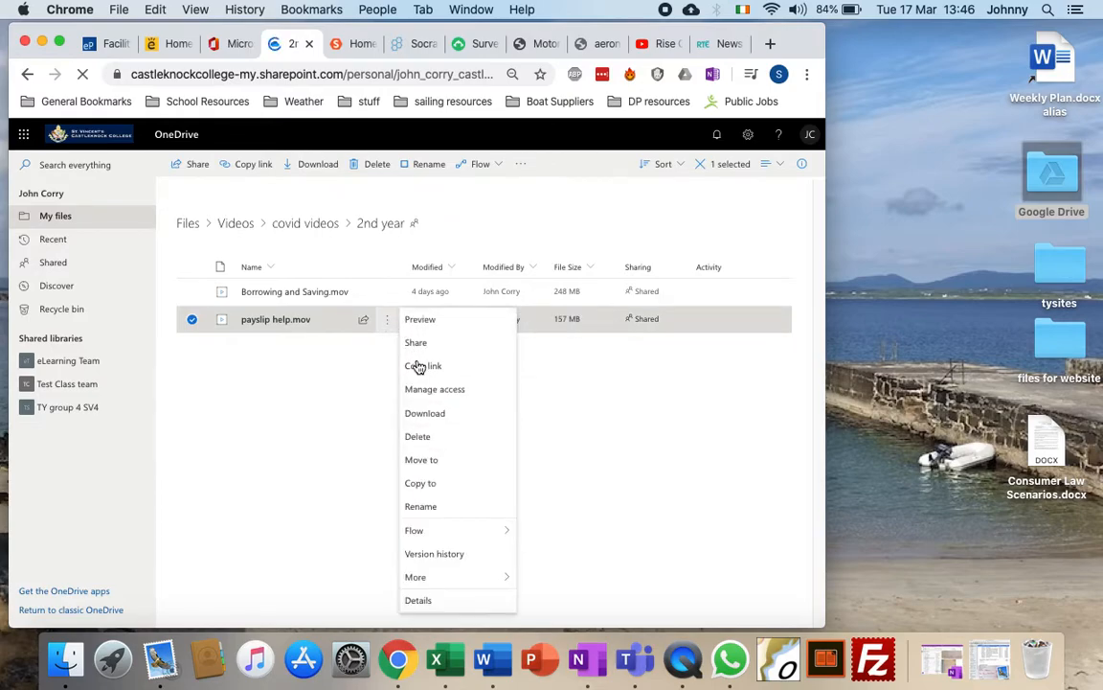
left_click(424, 368)
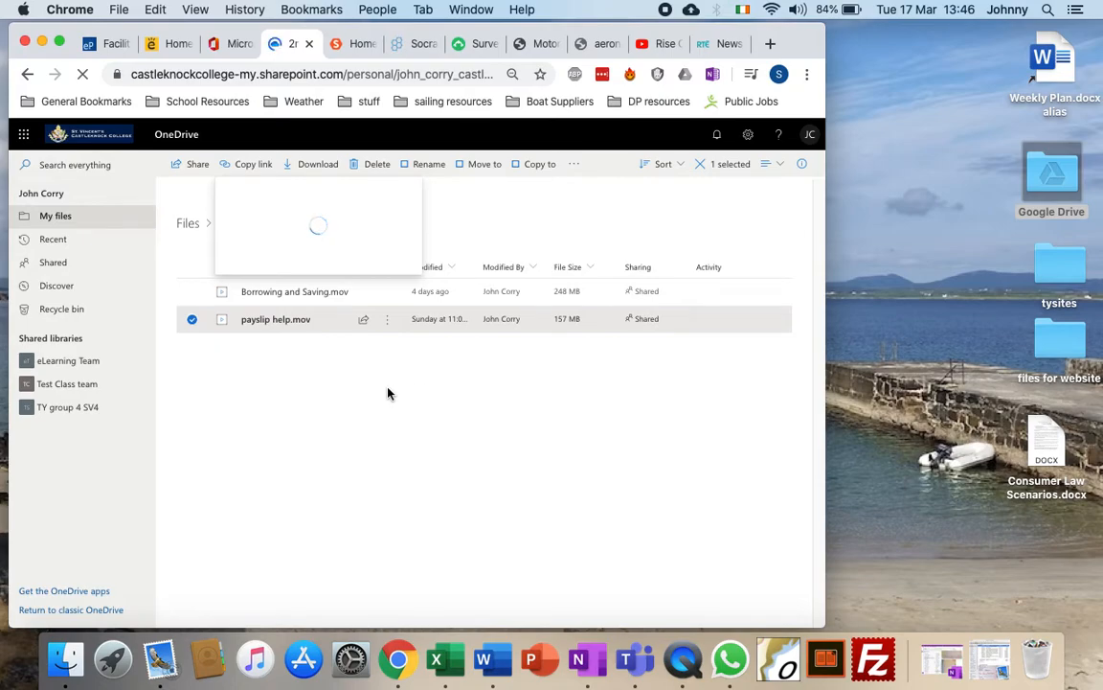
left_click(311, 46)
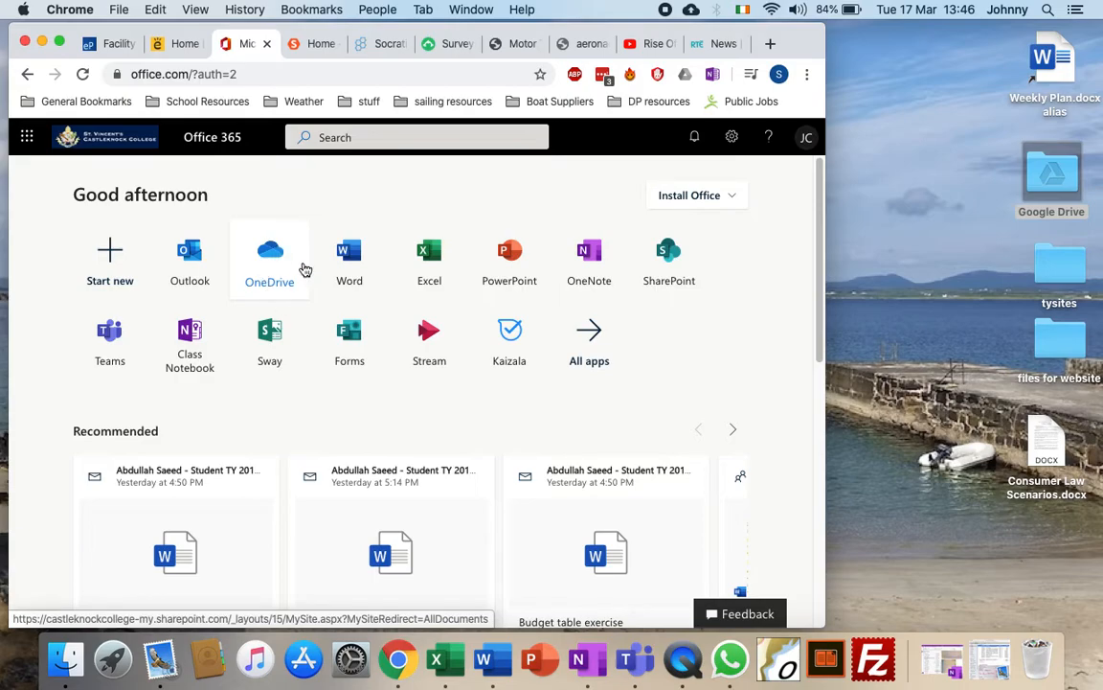
Open SharePoint, go through its welcome introduction, view the Sites page and close it
left_click(671, 261)
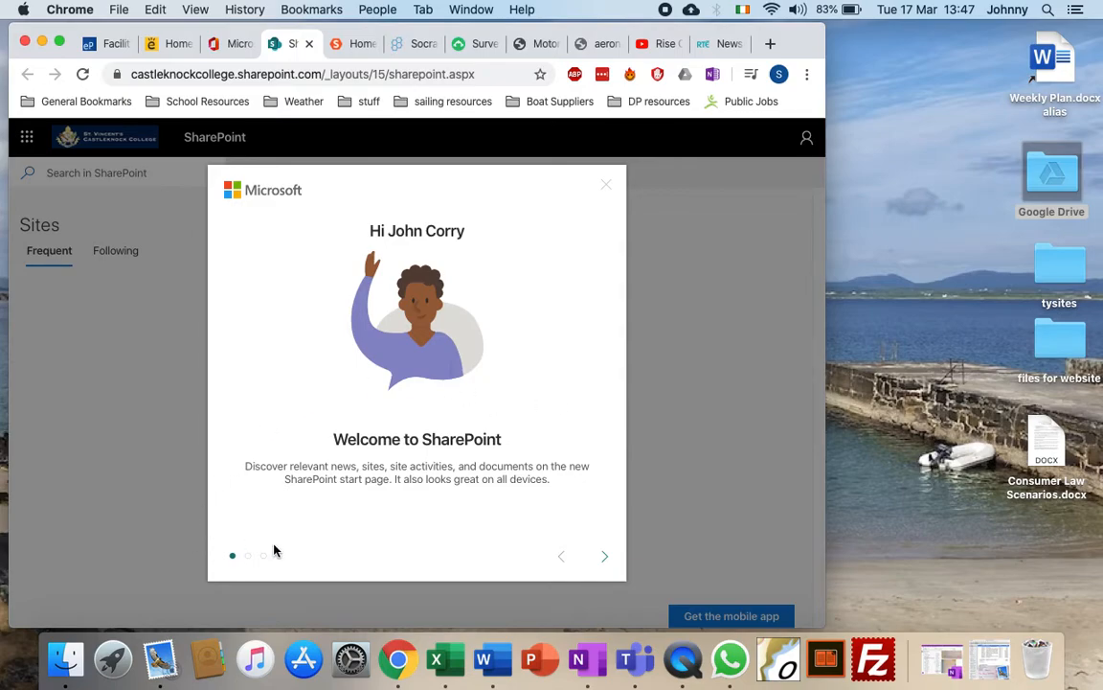
left_click(609, 566)
left_click(609, 566)
left_click(610, 567)
left_click(605, 558)
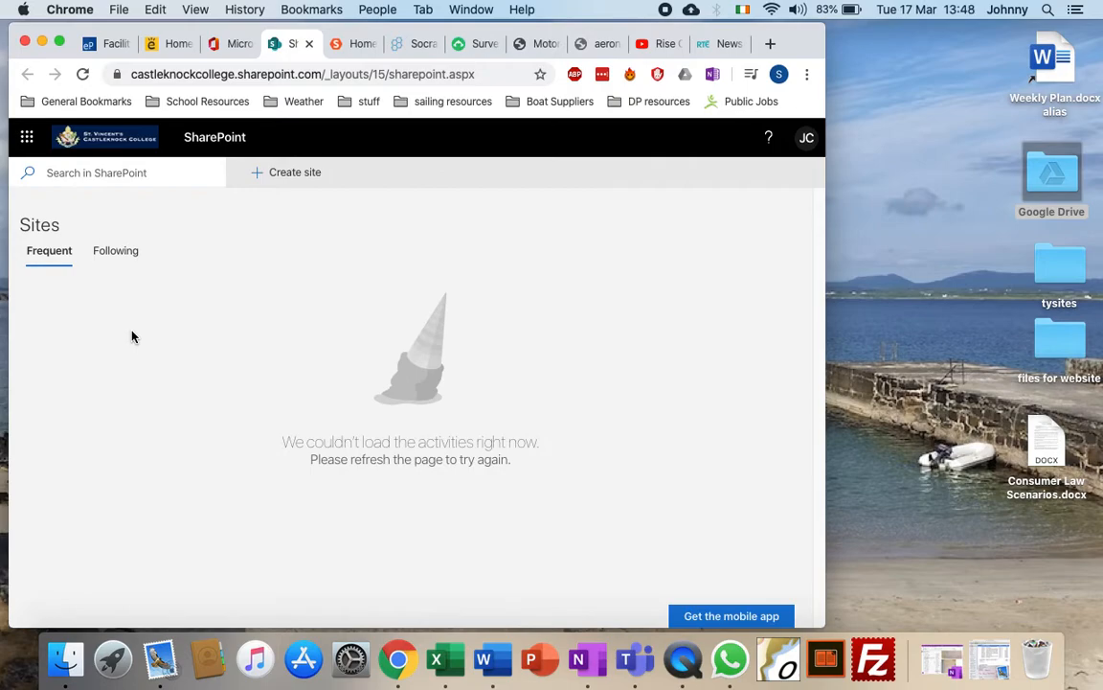
left_click(311, 44)
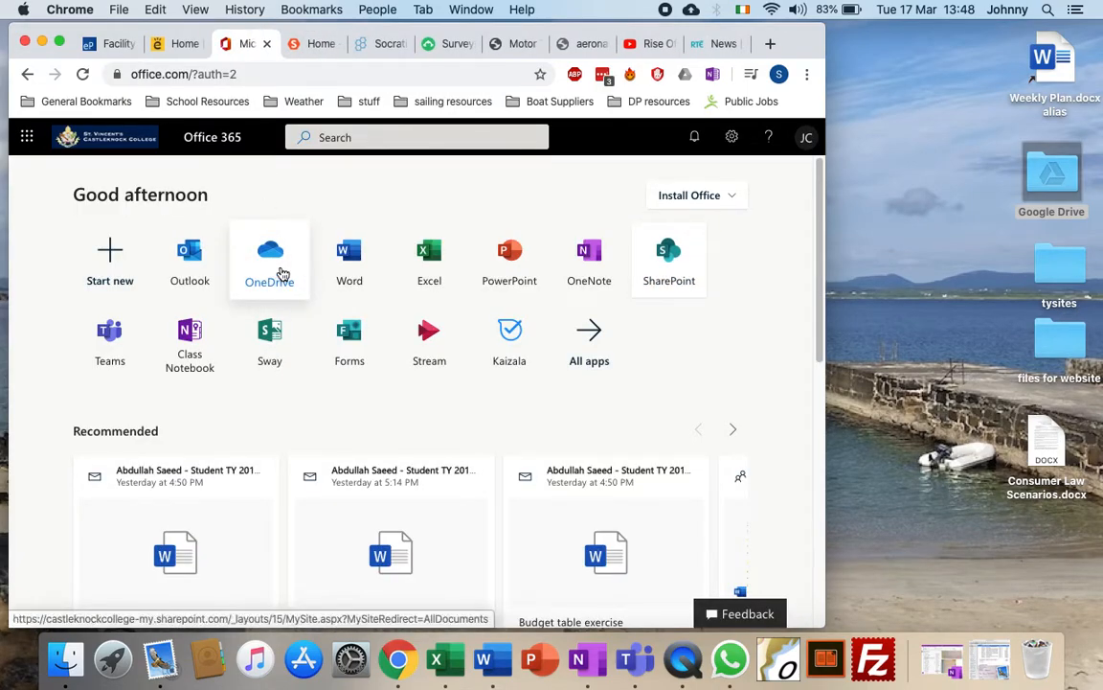
Create a new blank document in Word online, view its Save As options and close the document
left_click(355, 266)
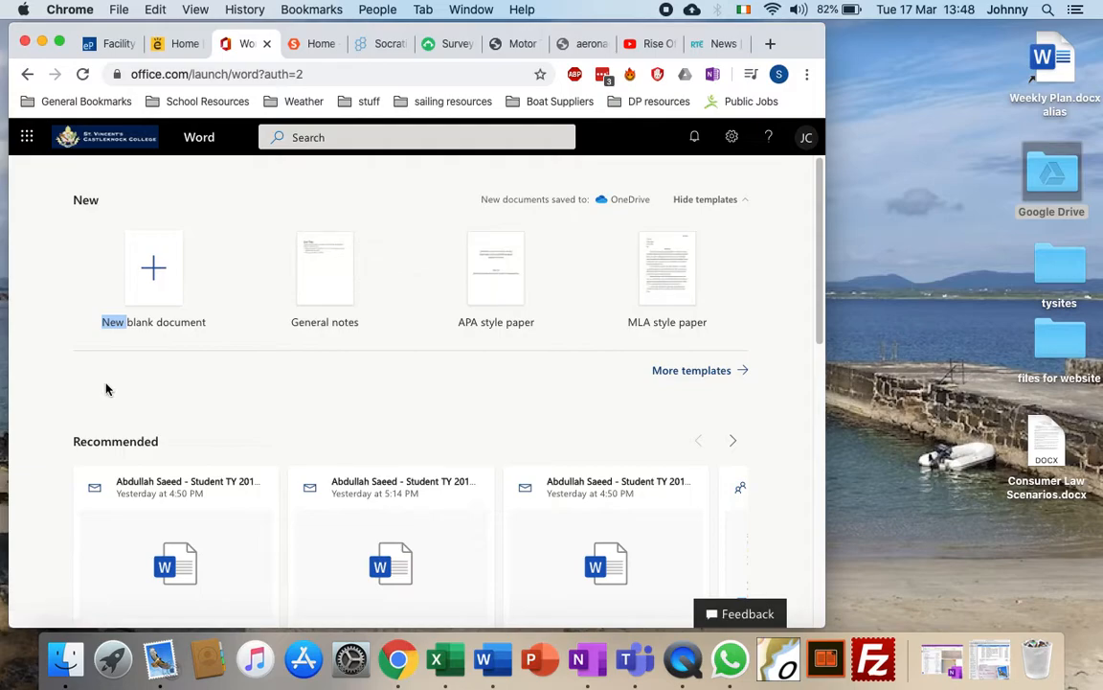
left_click(151, 292)
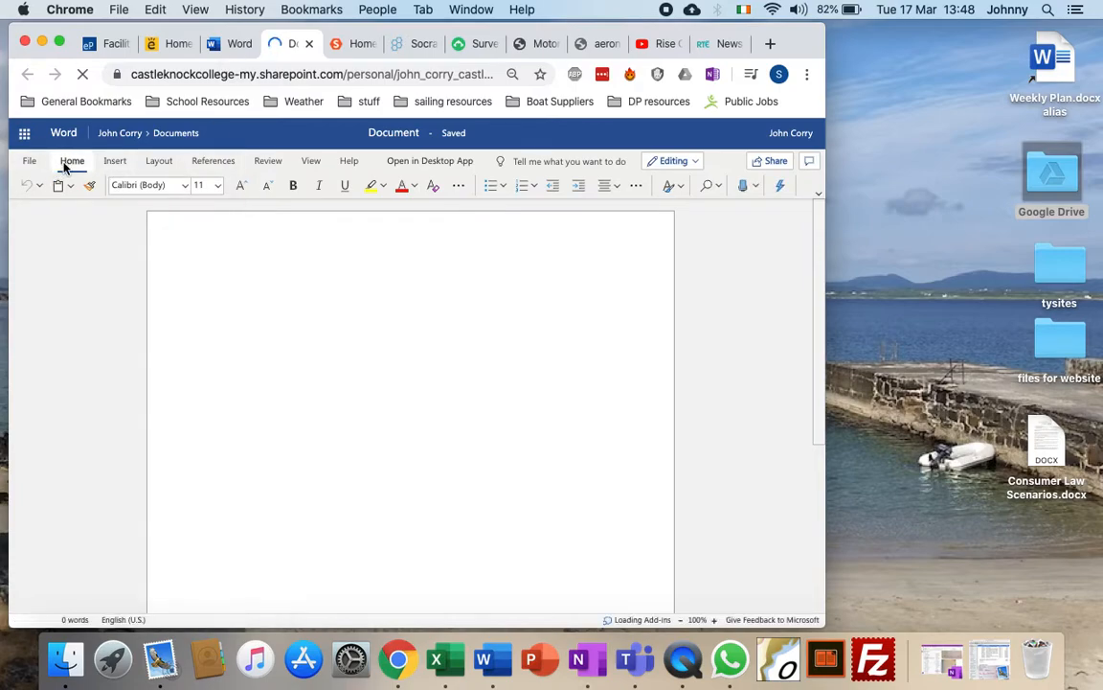
left_click(32, 165)
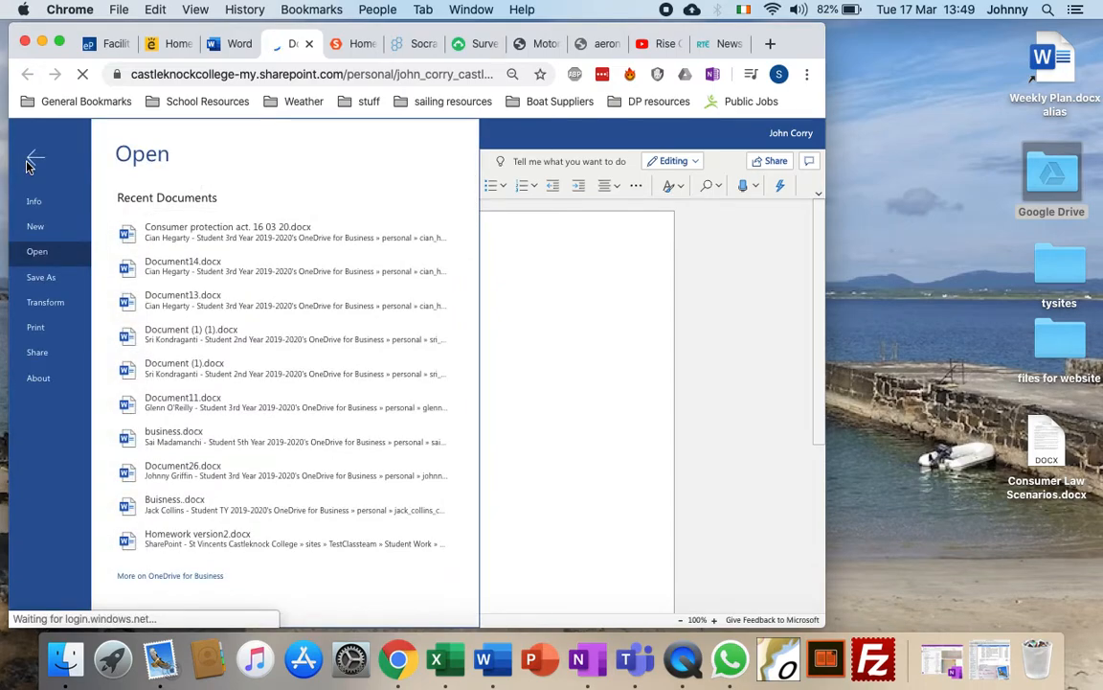
left_click(41, 280)
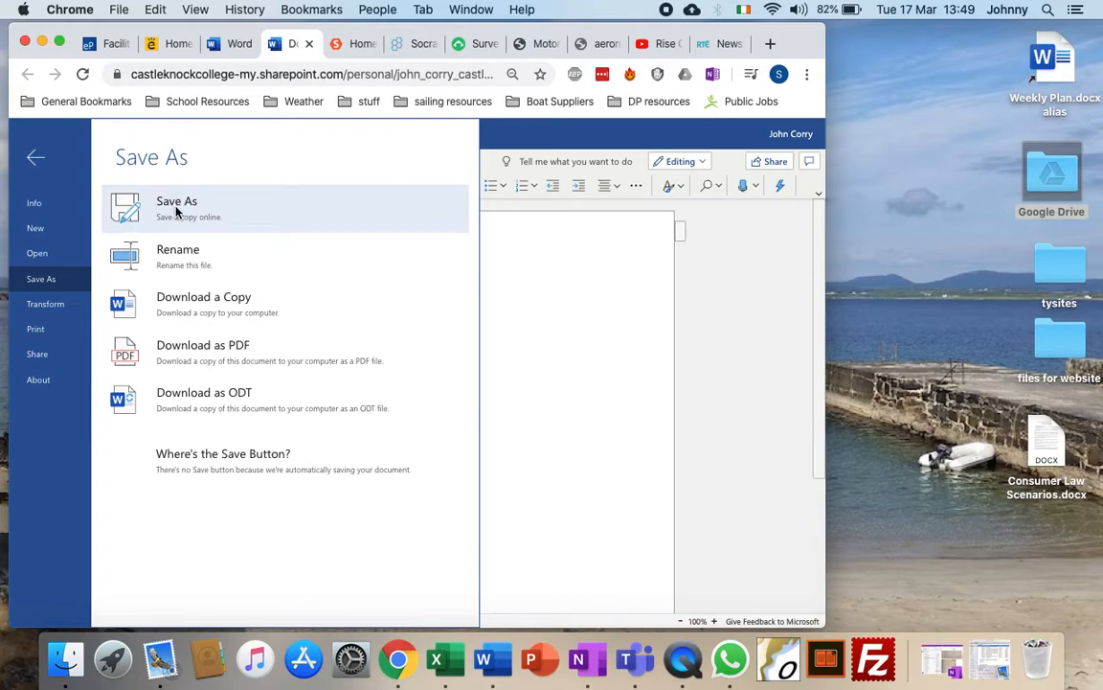
left_click(309, 44)
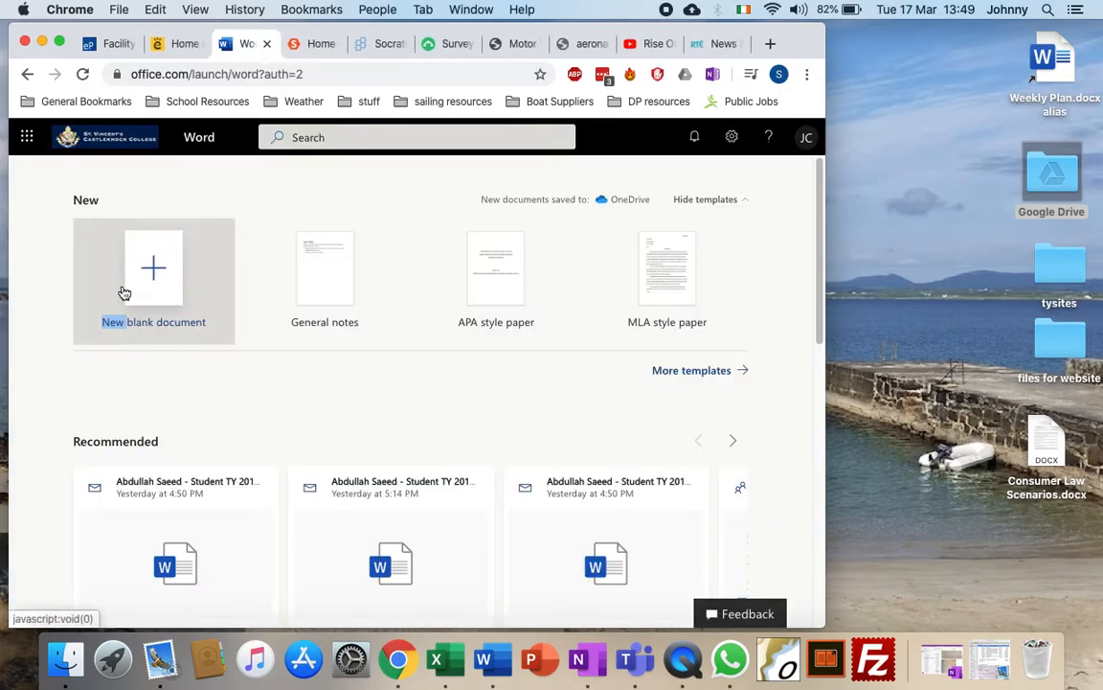
Switch to desktop OneNote and open the Homework section of the student who e-mailed homework, in the 1st Year Business notebook
left_click(27, 138)
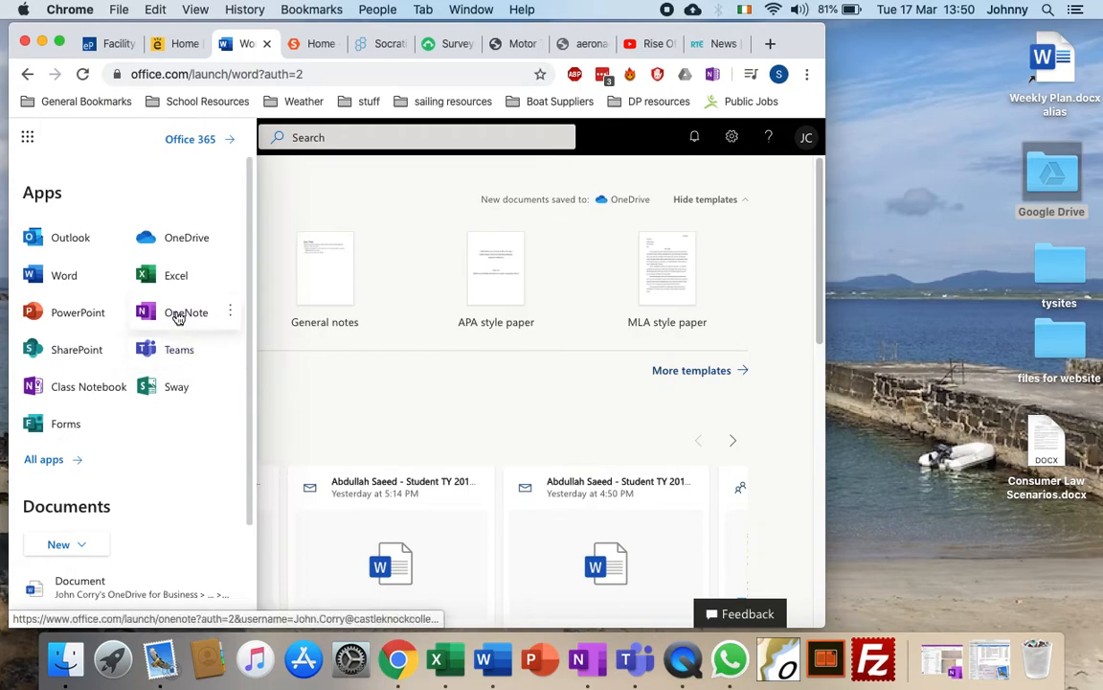
left_click(42, 43)
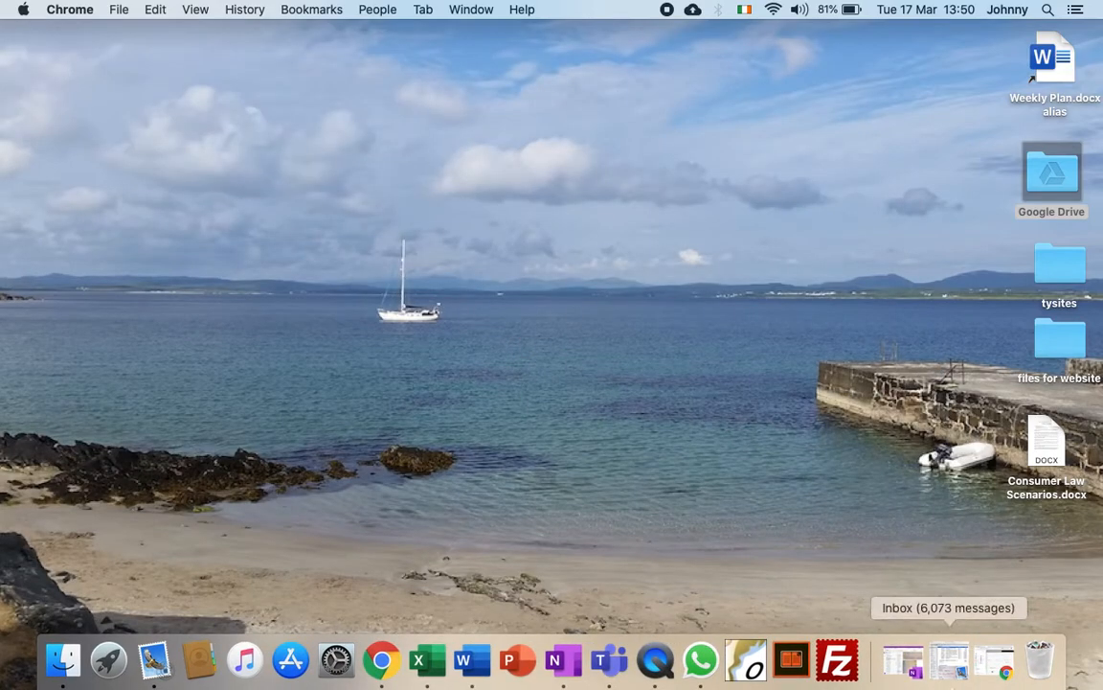
left_click(903, 661)
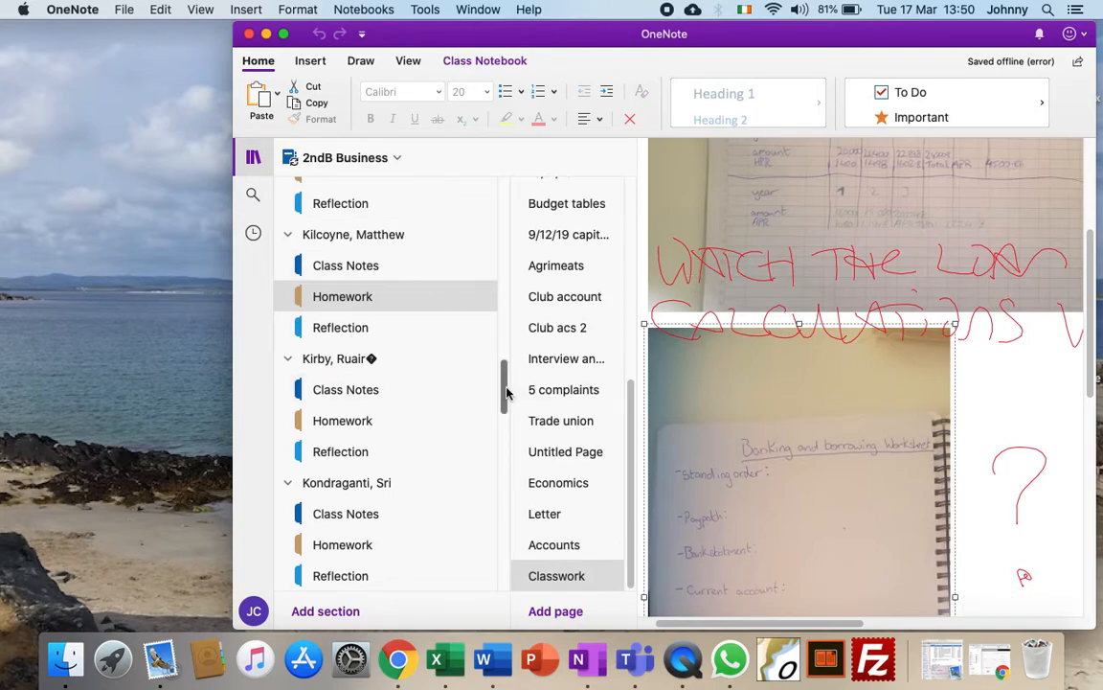
left_click(337, 164)
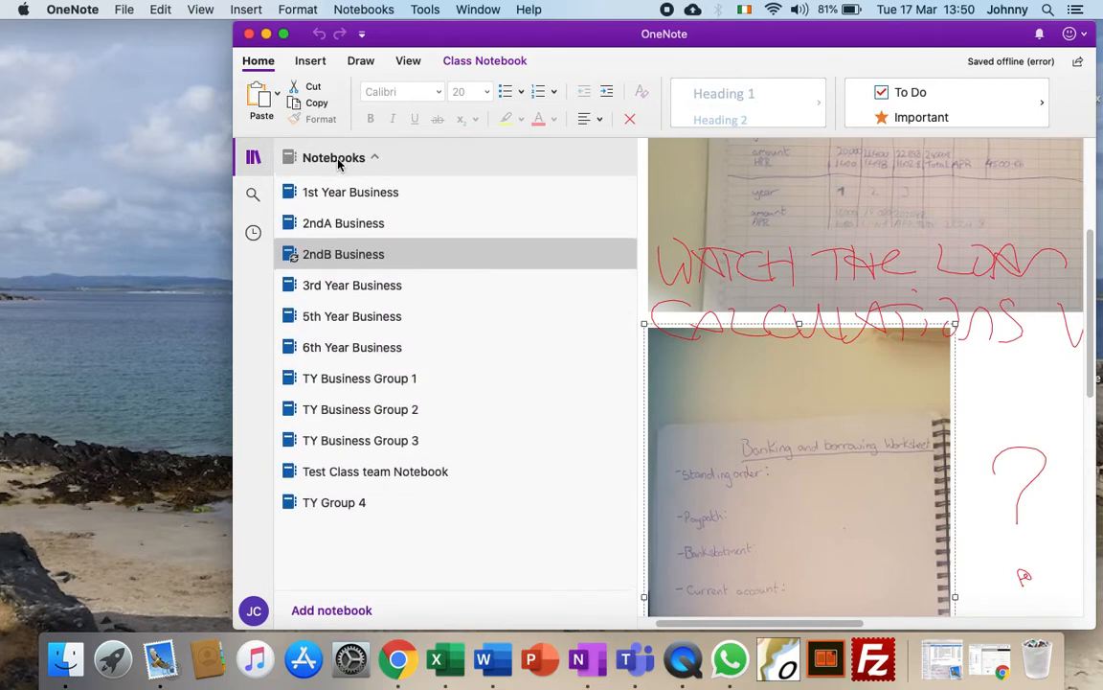
left_click(353, 195)
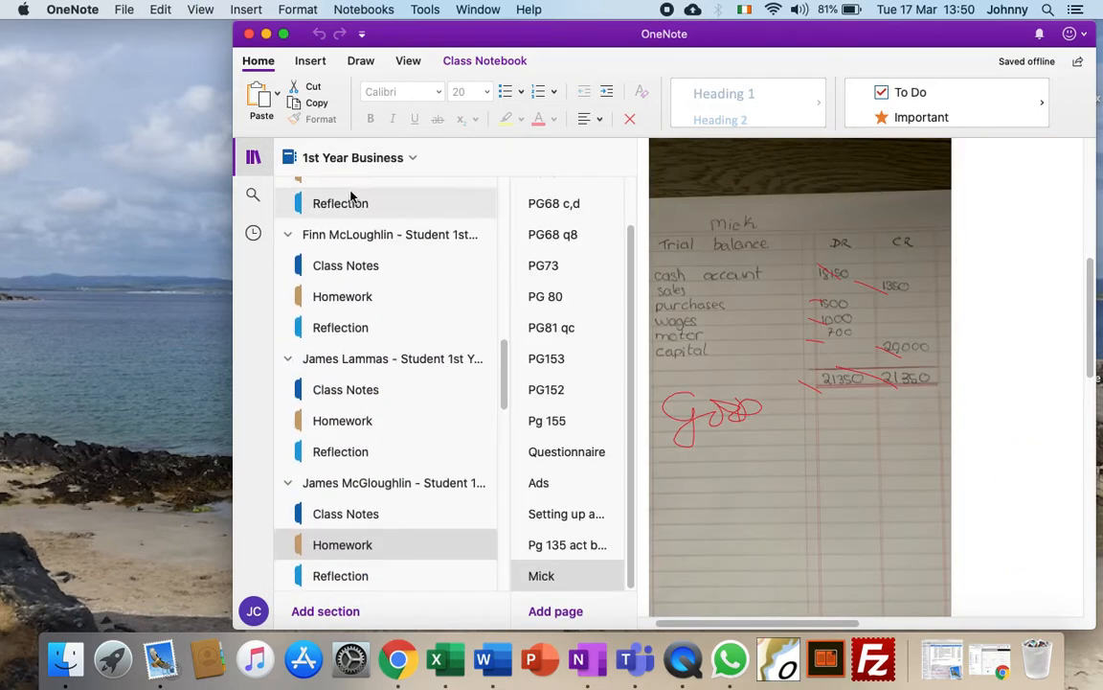
left_click_drag(505, 364, 532, 513)
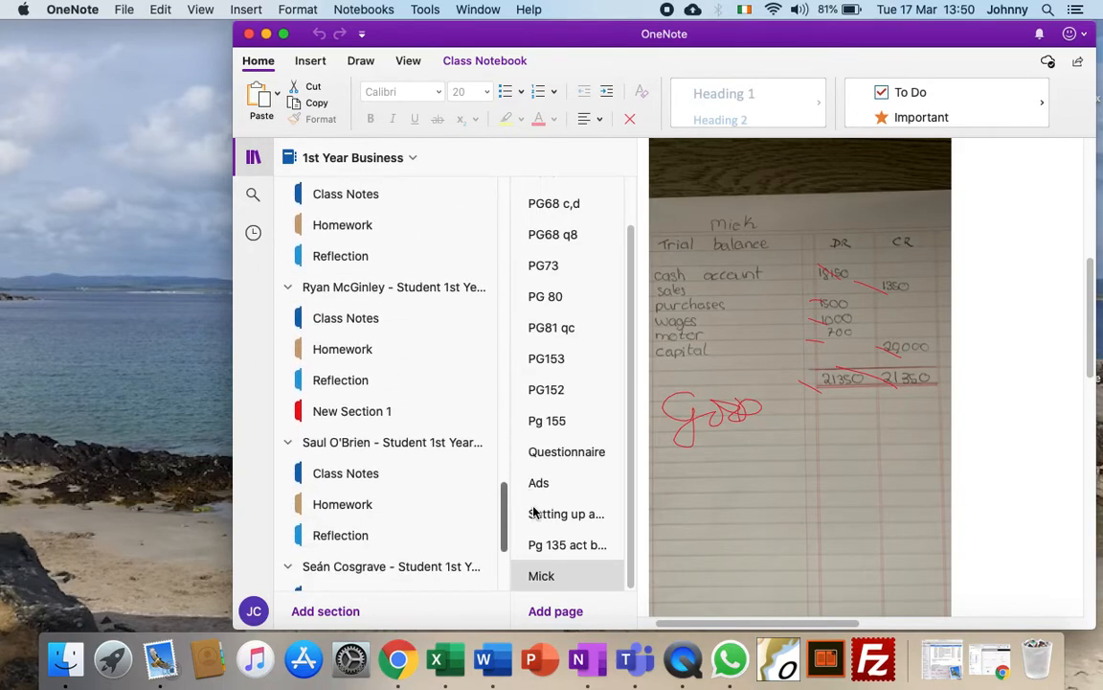
left_click(375, 341)
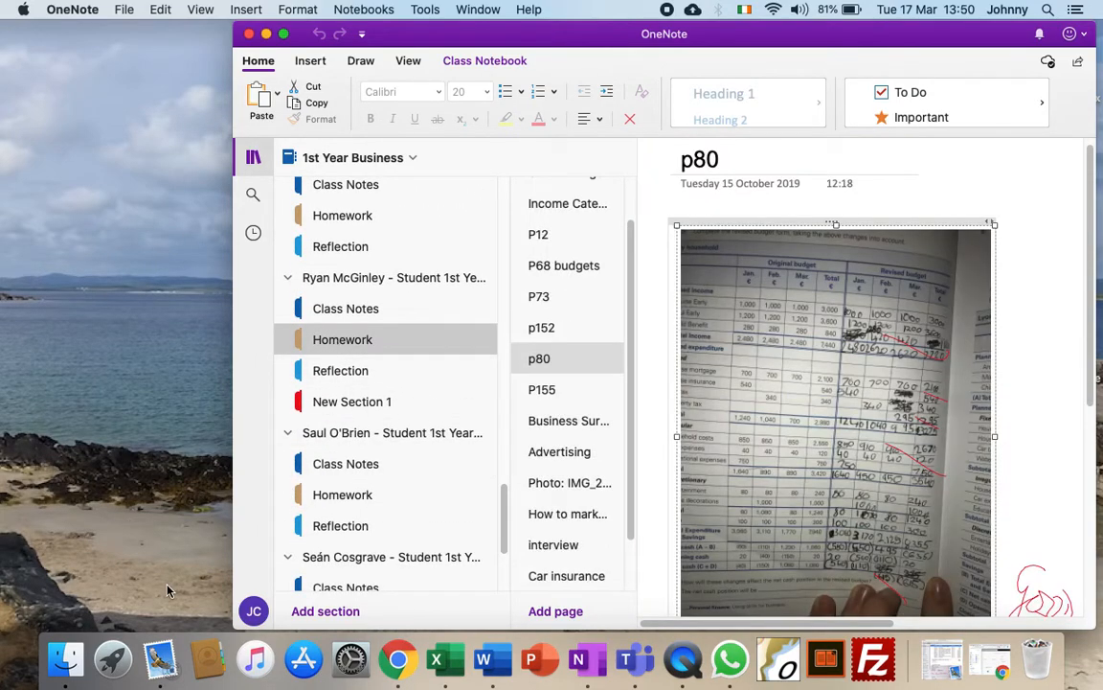
Switch to Mail with the student's Homework message and narrow its window to show more of the OneNote page
left_click(163, 667)
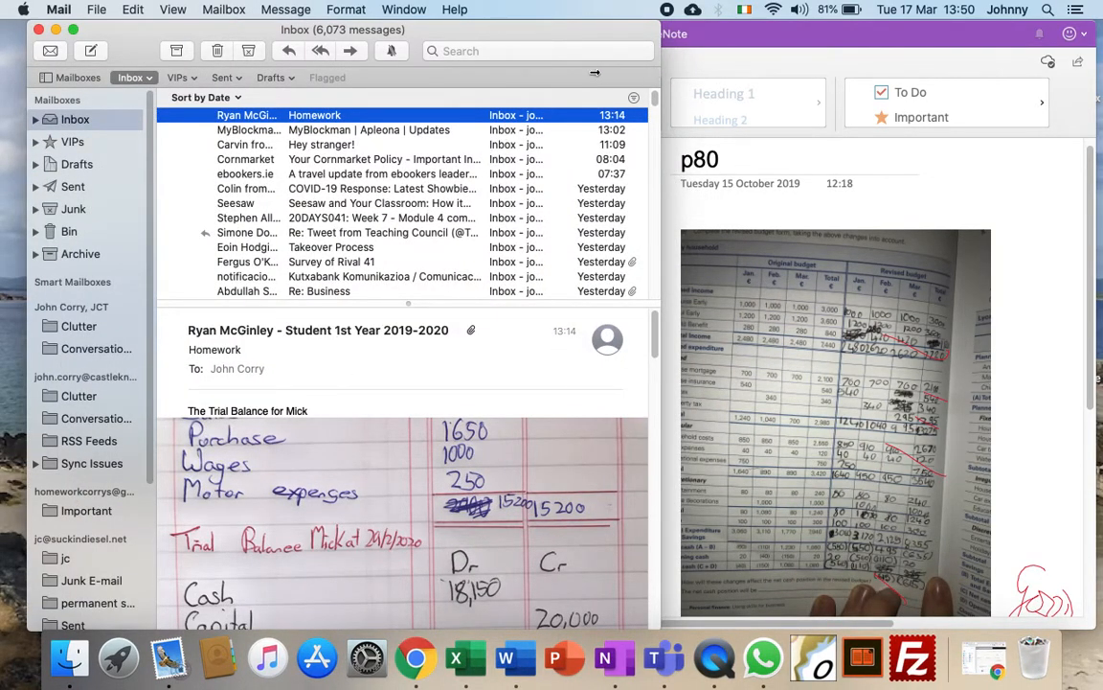
left_click_drag(660, 71, 594, 73)
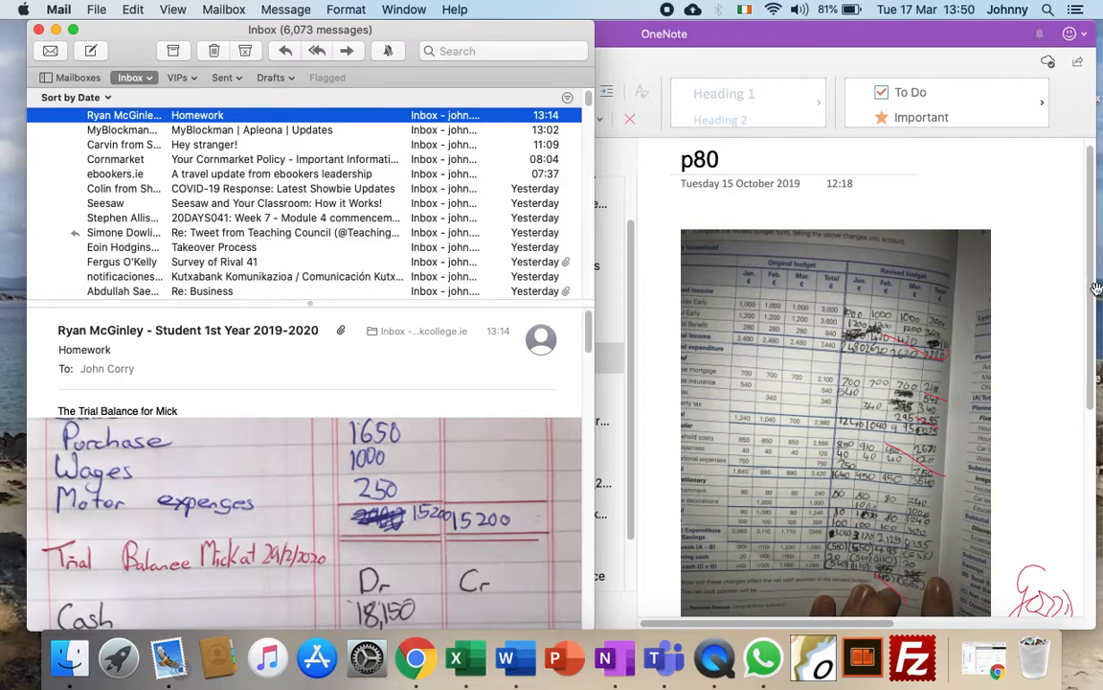
Return to OneNote and add a page titled "Trial Balance" at the end of the student's Homework section
left_click_drag(1090, 287, 1090, 329)
scroll(1090, 328, "up", 1)
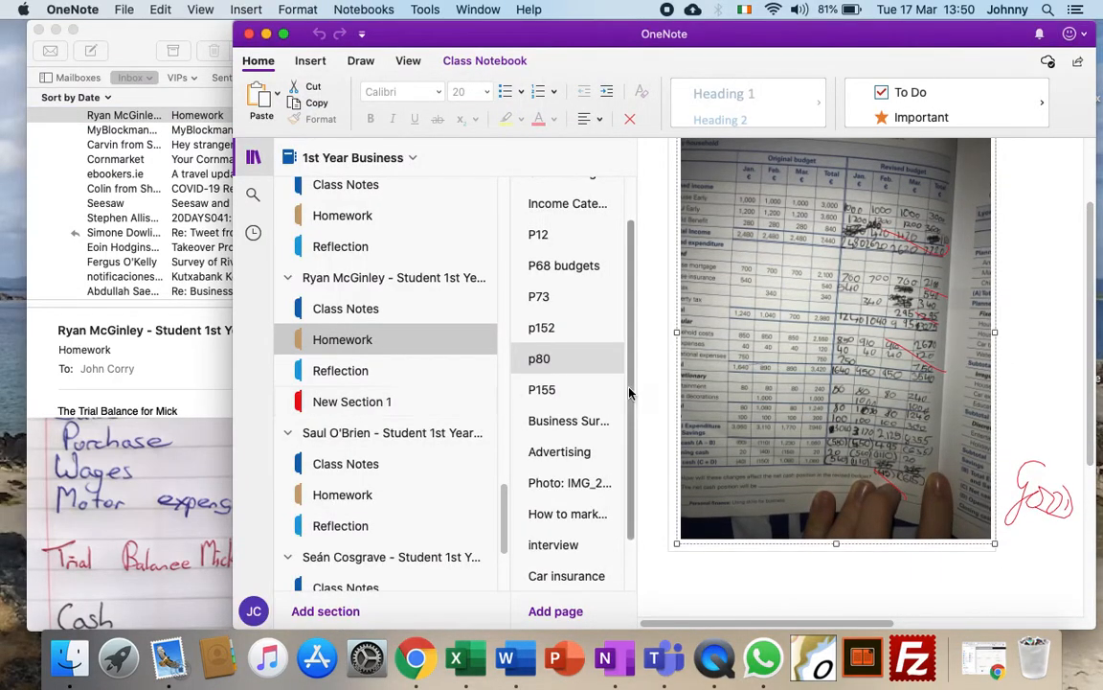
scroll(632, 392, "down", 3)
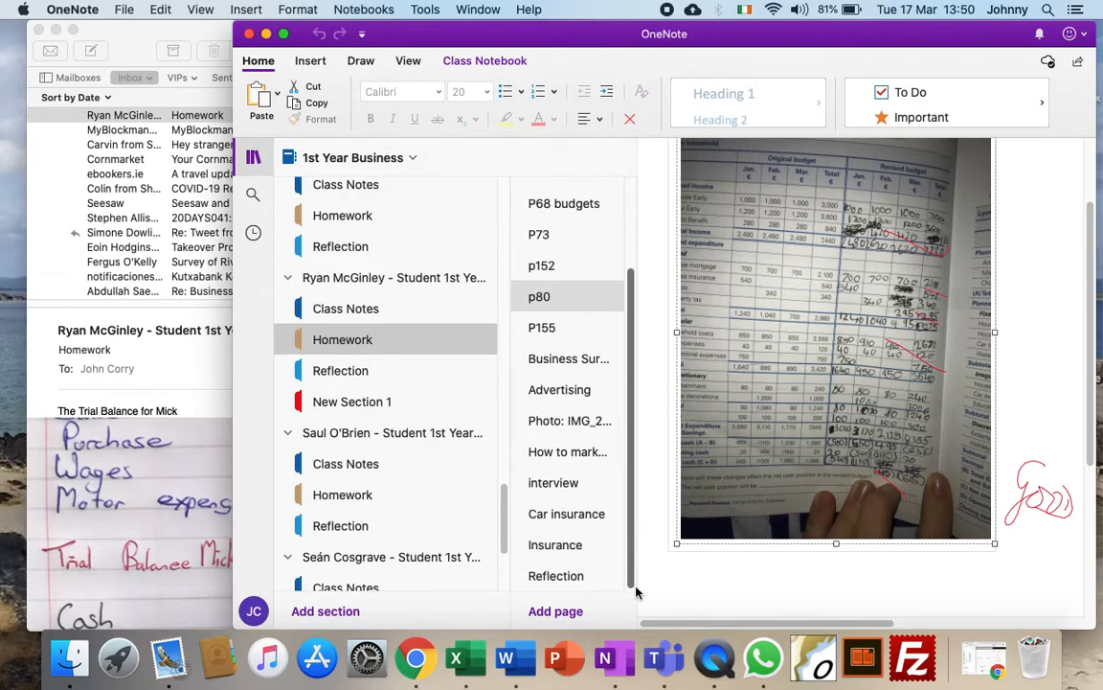
left_click(551, 576)
left_click(558, 611)
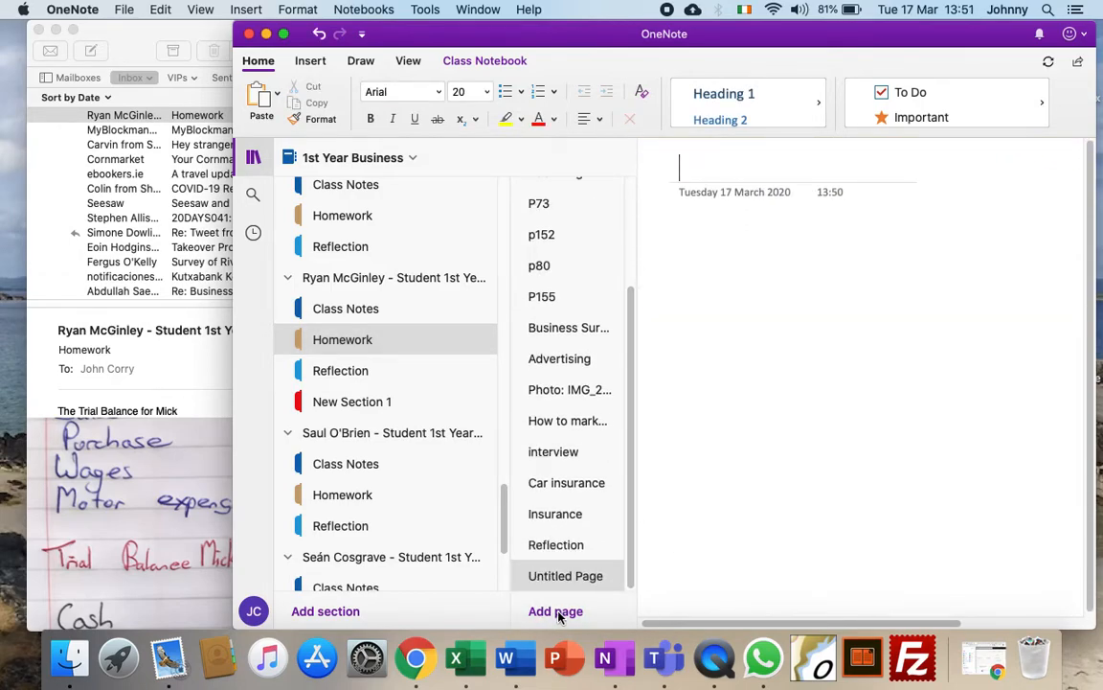
type("Trial V")
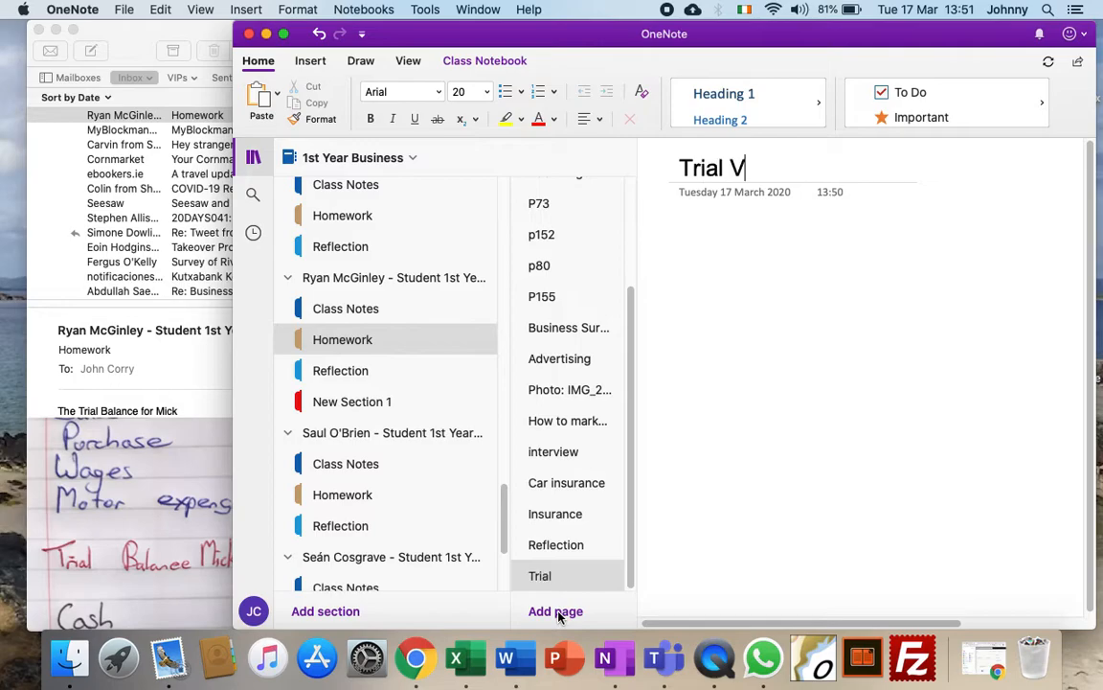
key("BackSpace")
type("Balance")
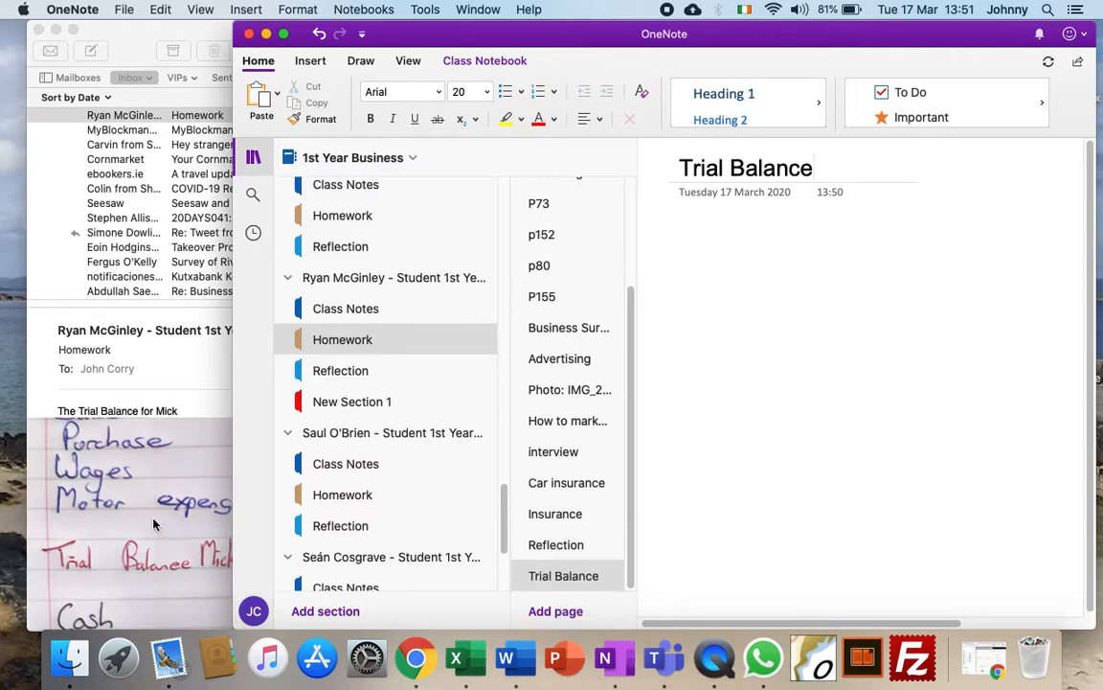
Copy the Trial Balance photo and the Cash Transactions Exercise accounts photo from the homework e-mail onto the Trial Balance page, one below the other
left_click_drag(141, 474, 704, 271)
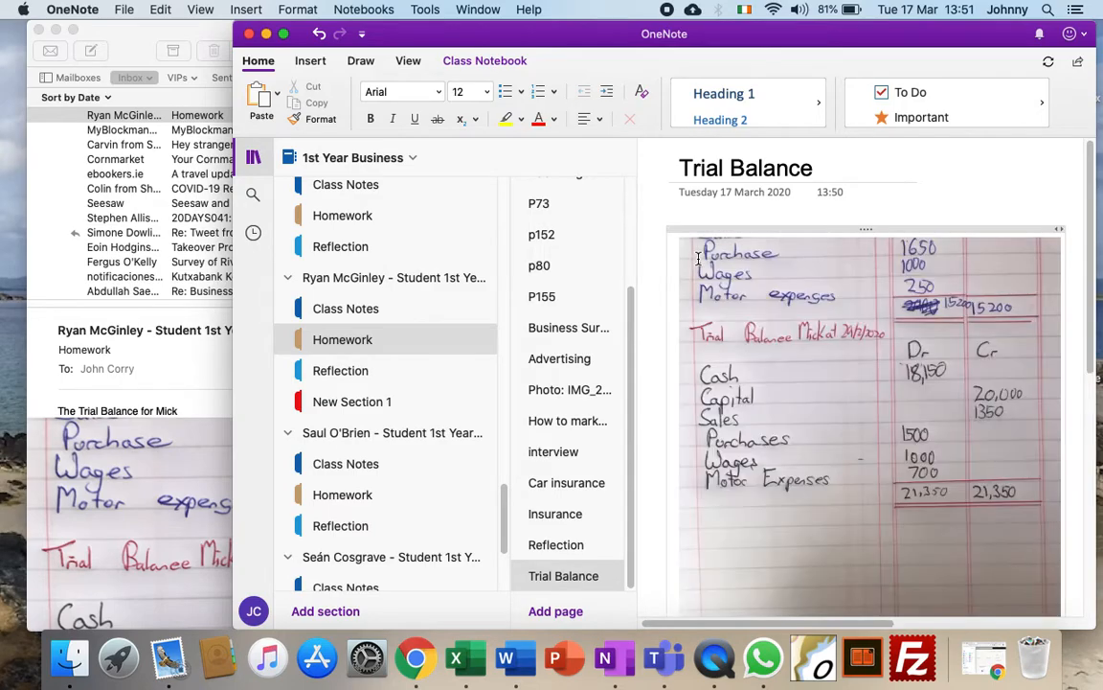
left_click(184, 505)
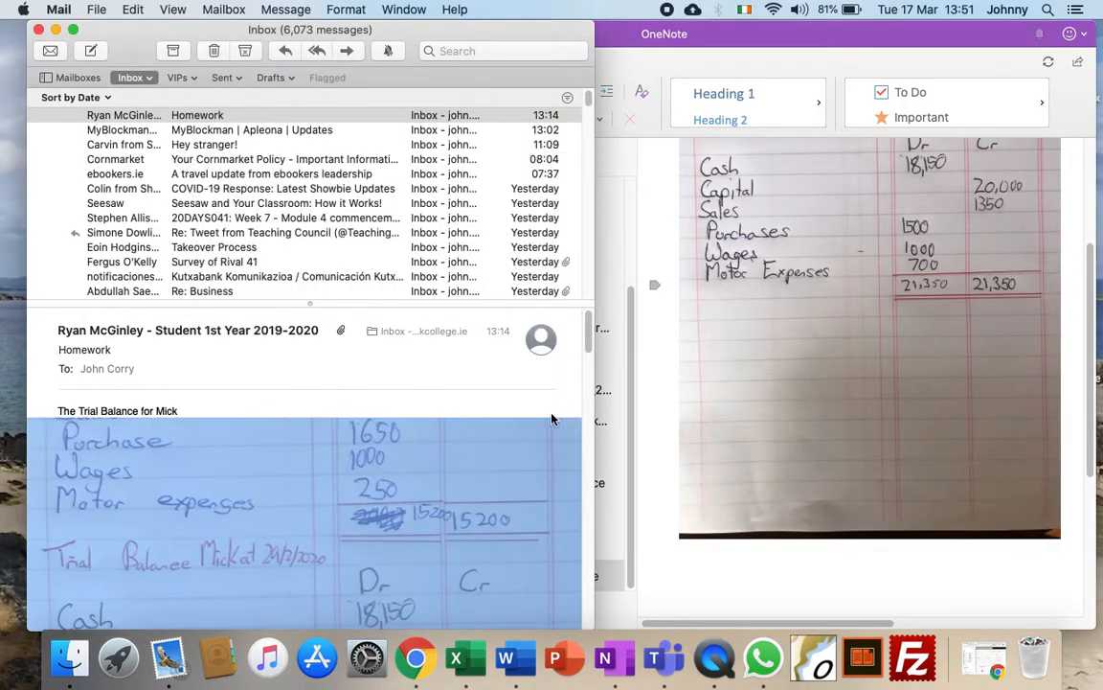
left_click_drag(590, 333, 590, 455)
left_click_drag(105, 379, 702, 589)
Copy the sideways Cash Transactions Exercise photo from the homework e-mail into the blank space below the other photos on the OneNote page
left_click_drag(590, 453, 591, 552)
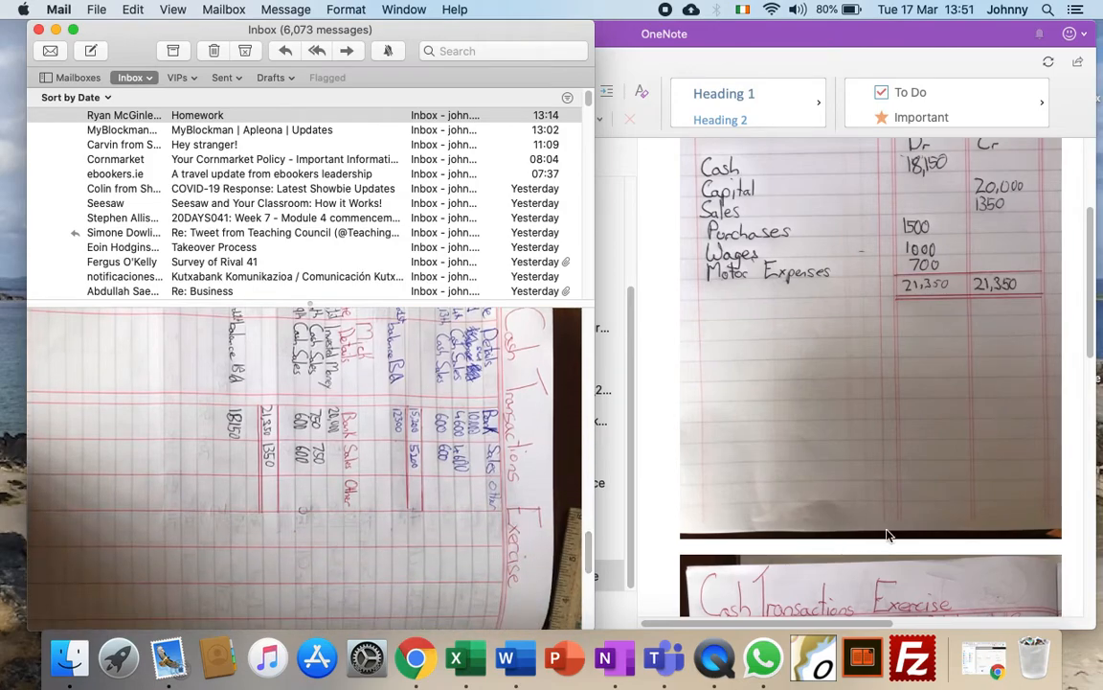
left_click(1035, 319)
scroll(1035, 319, "down", 10)
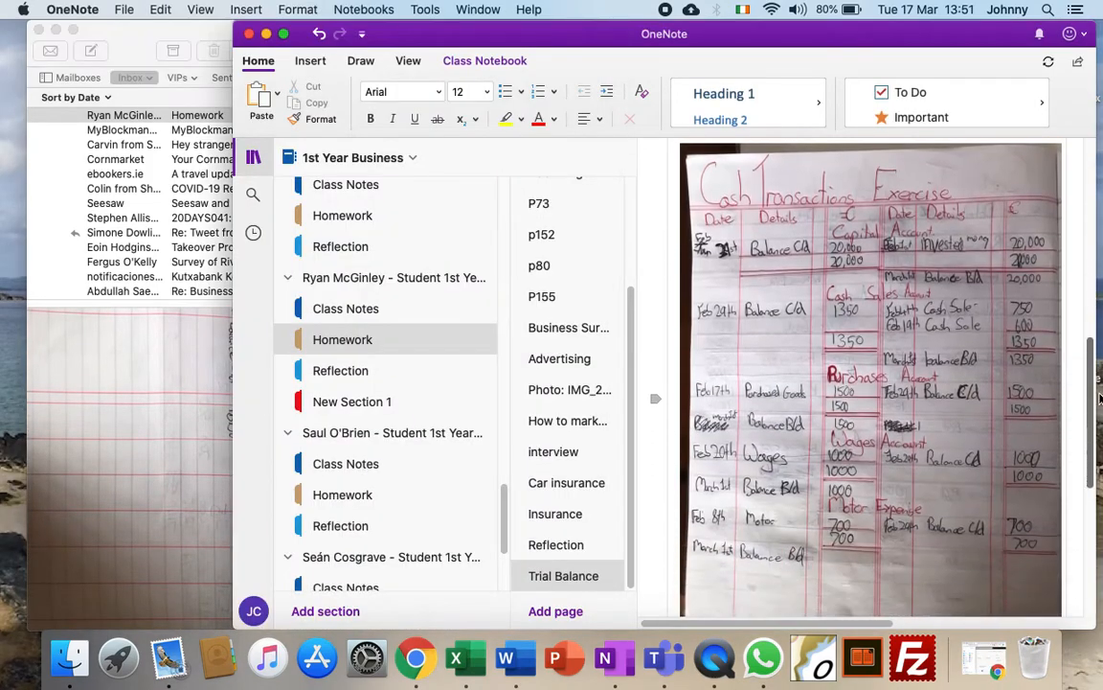
scroll(1019, 502, "down", 3)
left_click(145, 422)
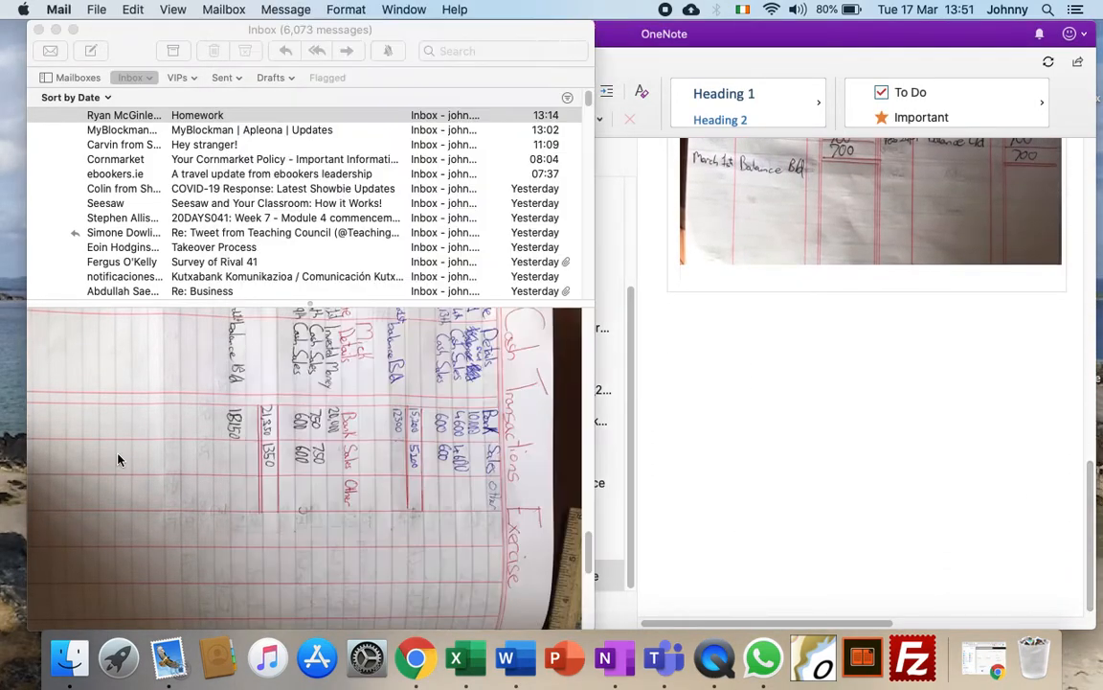
right_click(118, 442)
left_click_drag(64, 384, 707, 325)
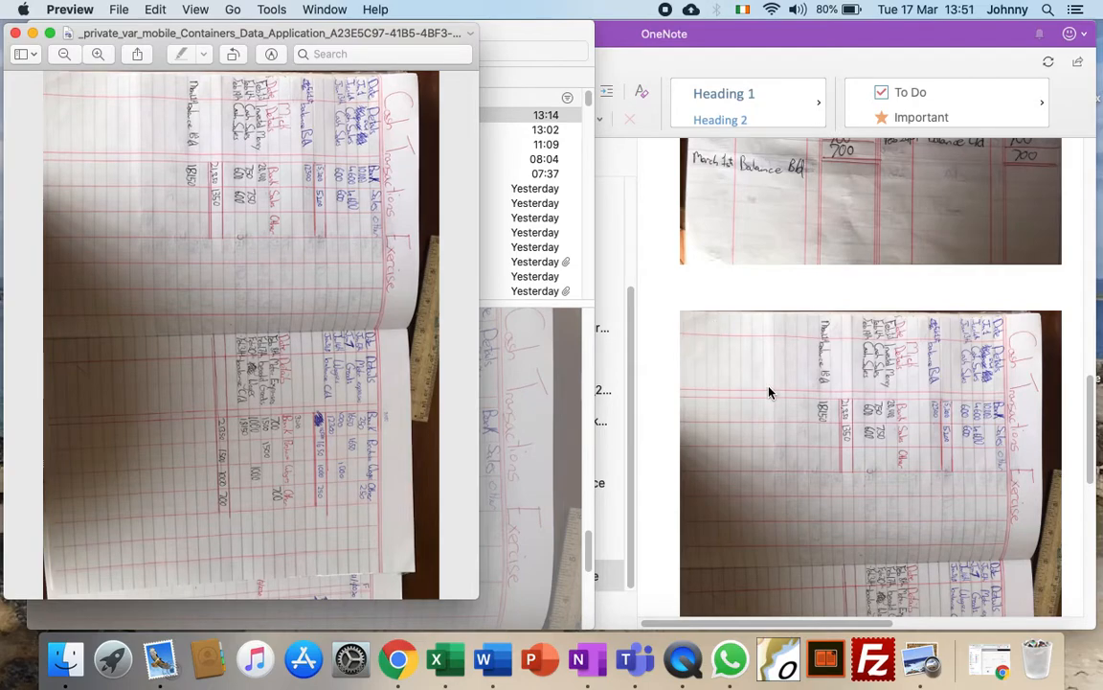
Rotate the sideways Cash Transactions Exercise photo on the OneNote page left by 90°
left_click(769, 390)
right_click(769, 391)
mouse_move(812, 509)
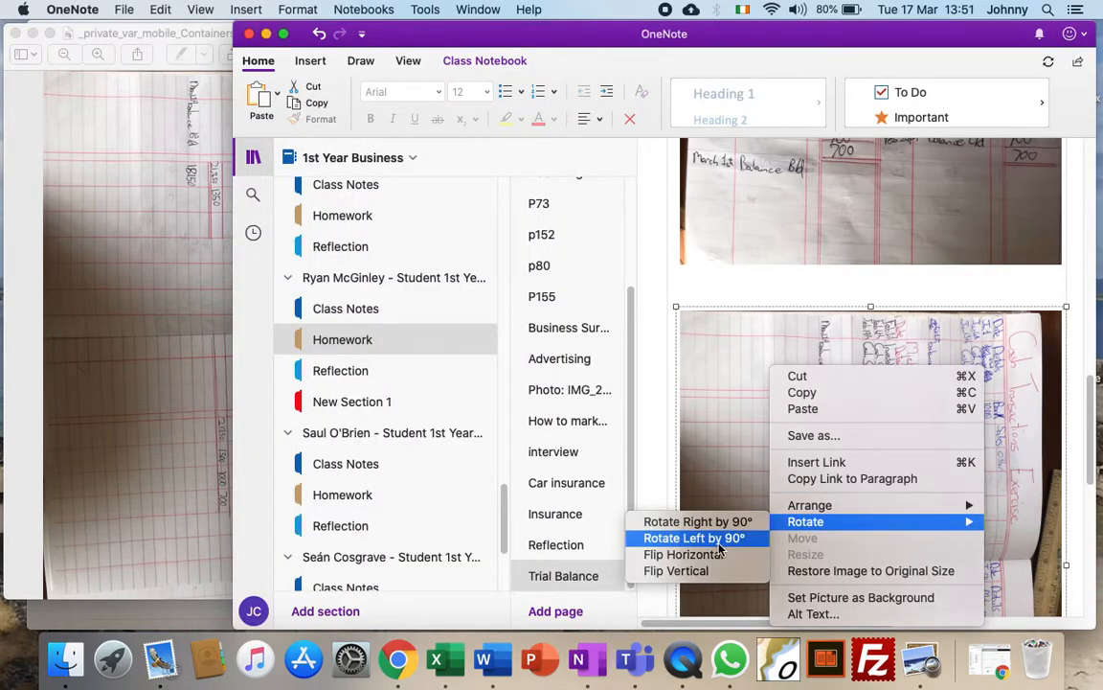
left_click(719, 542)
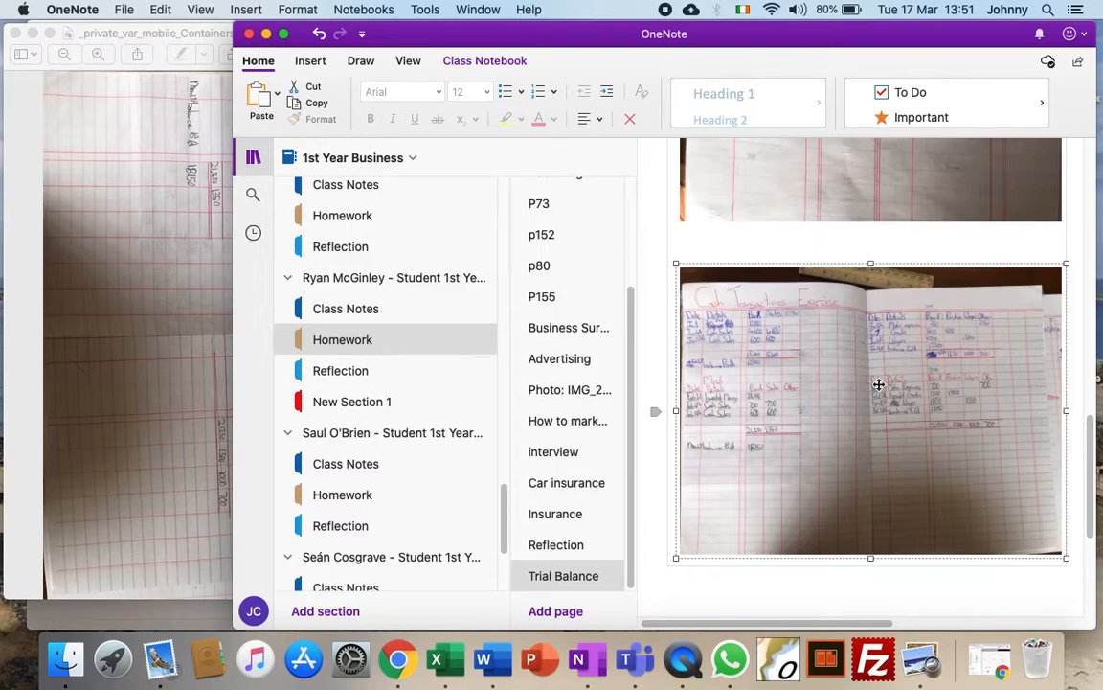
Minimize OneNote and switch to Chrome with the Office 365 app list
left_click(266, 35)
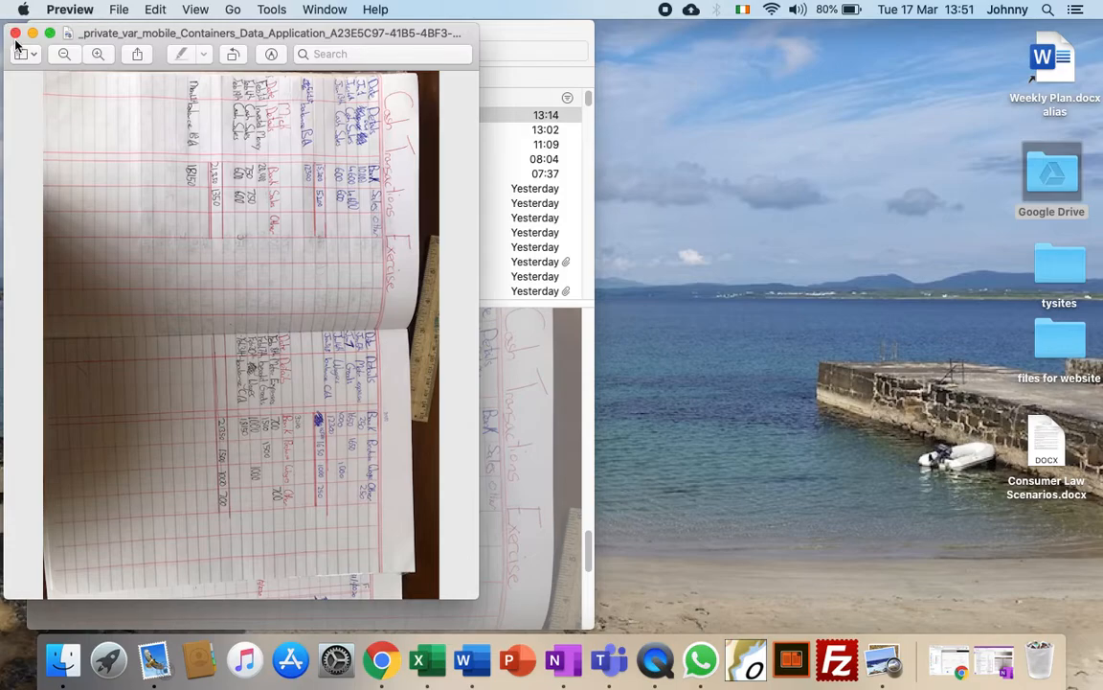
left_click(951, 674)
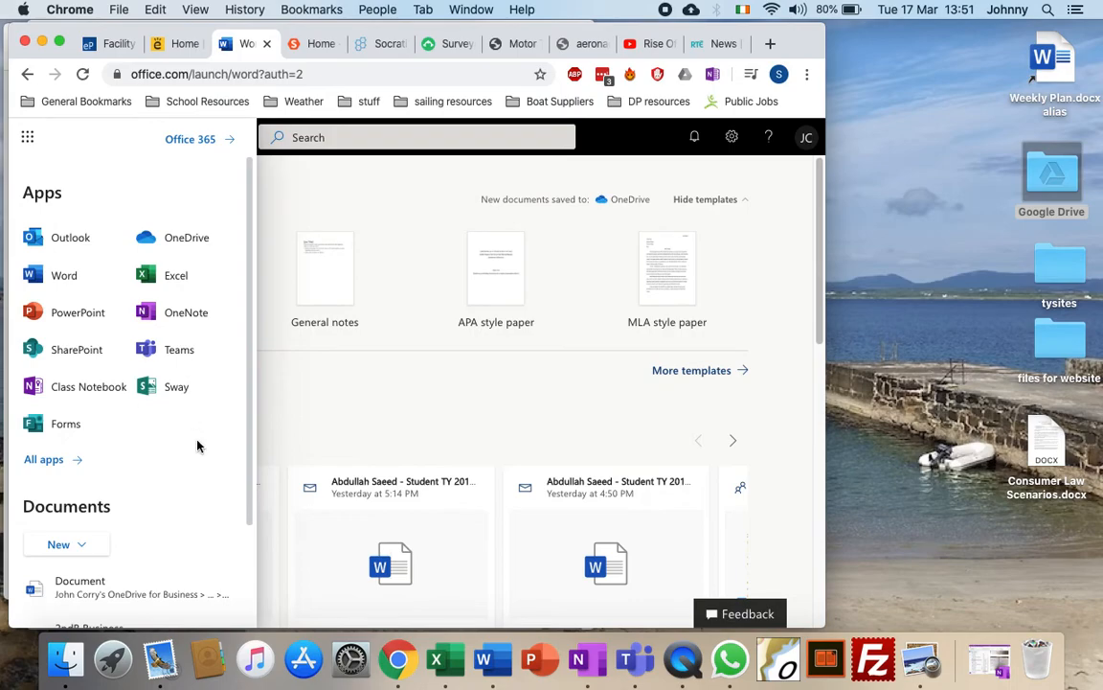